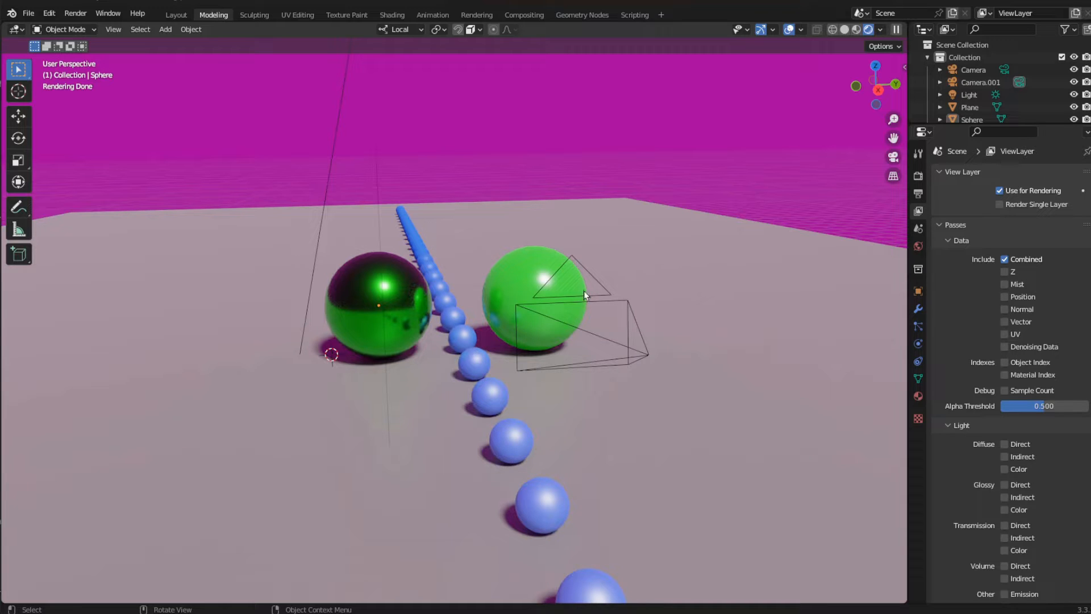
{"action": "left_click", "coordinate": [383, 333]}
{"action": "mouse_move", "coordinate": [435, 332]}
{"action": "middle_mouse_down"}
{"action": "mouse_move", "coordinate": [412, 329]}
{"action": "mouse_move", "coordinate": [443, 316]}
{"action": "middle_mouse_up"}
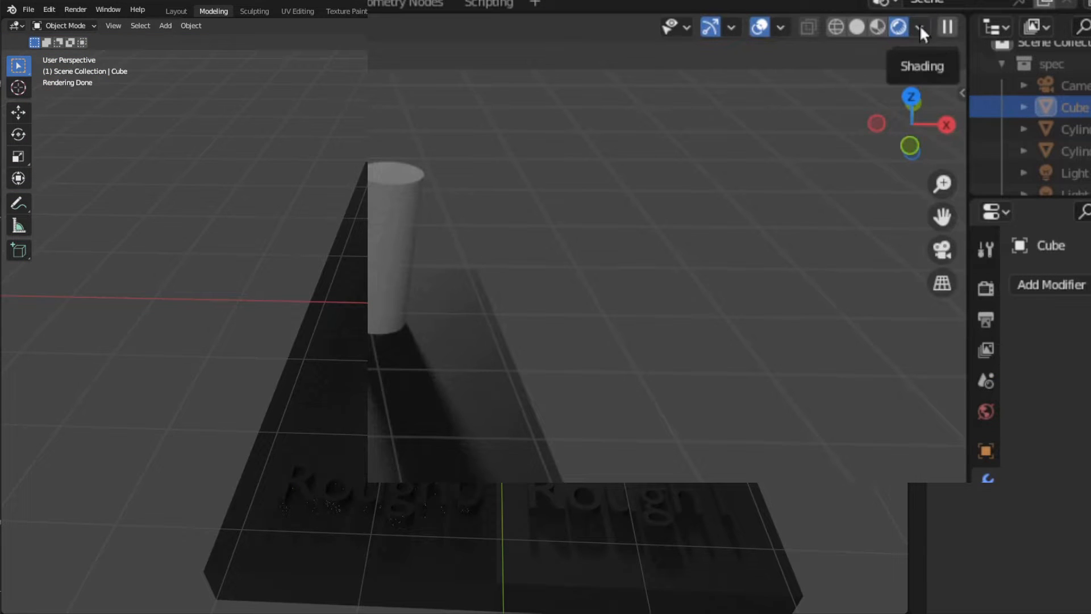
Step: Set the viewport render pass to Diffuse Direct and inspect the slab and cylinders from several angles
{"action": "left_click", "coordinate": [920, 27]}
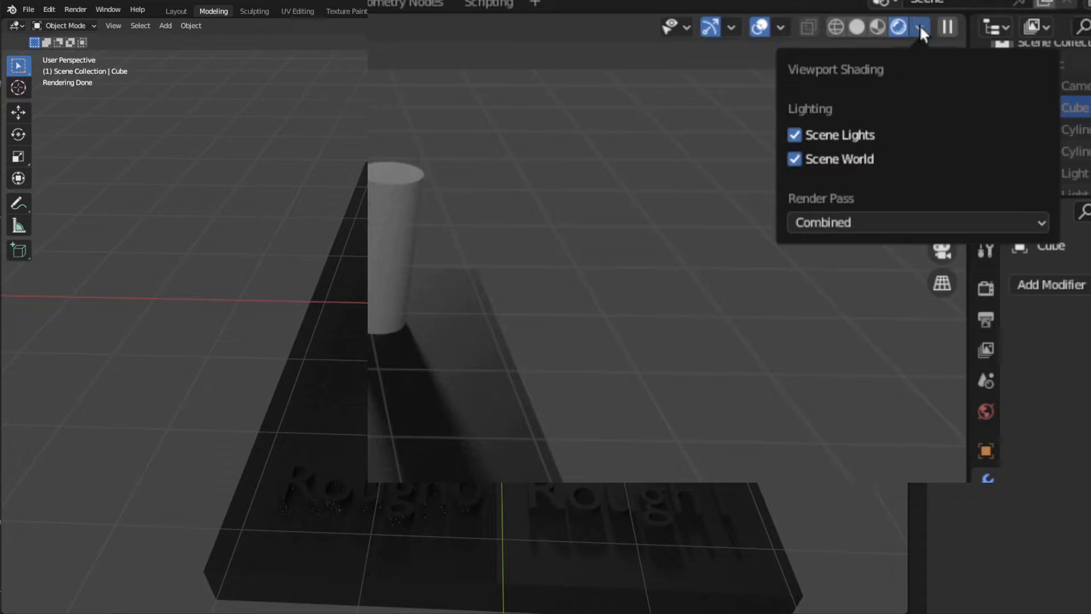
{"action": "left_click", "coordinate": [891, 227]}
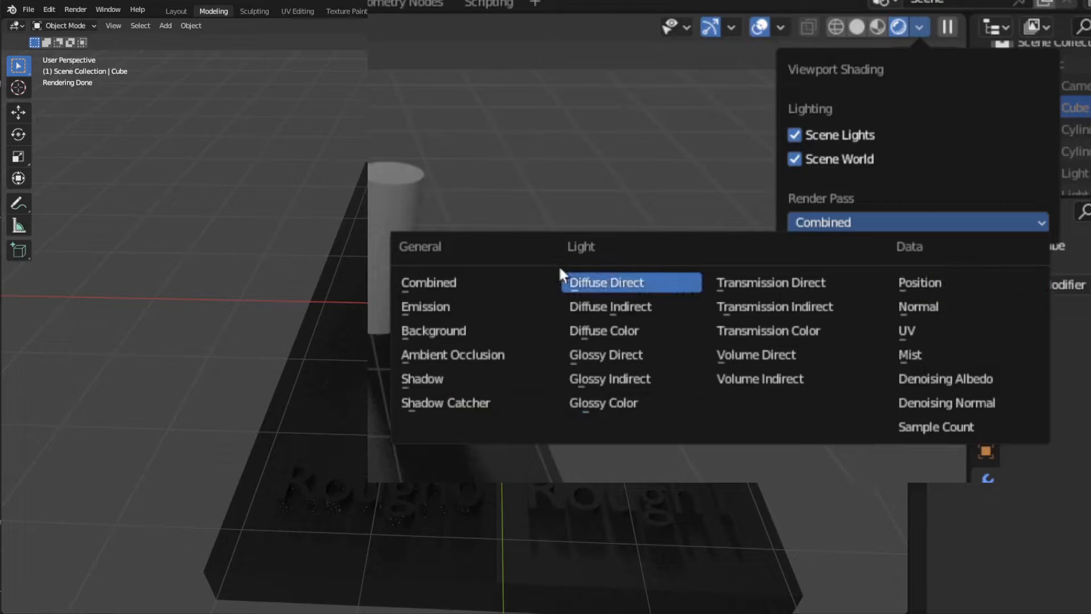
{"action": "left_click", "coordinate": [609, 281]}
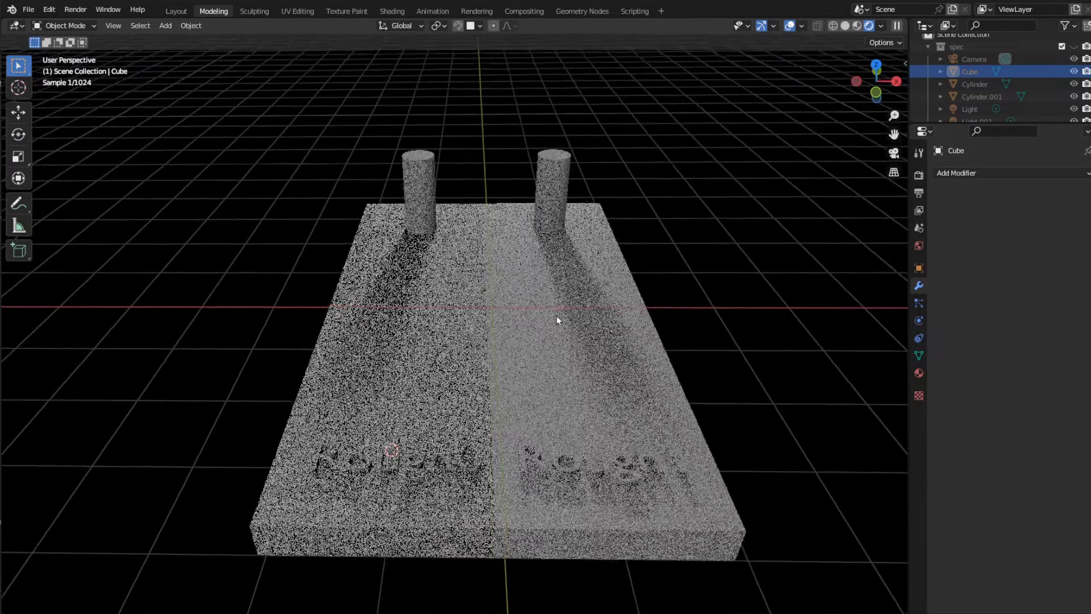
{"action": "middle_click_drag", "start_coordinate": [555, 317], "coordinate": [247, 180]}
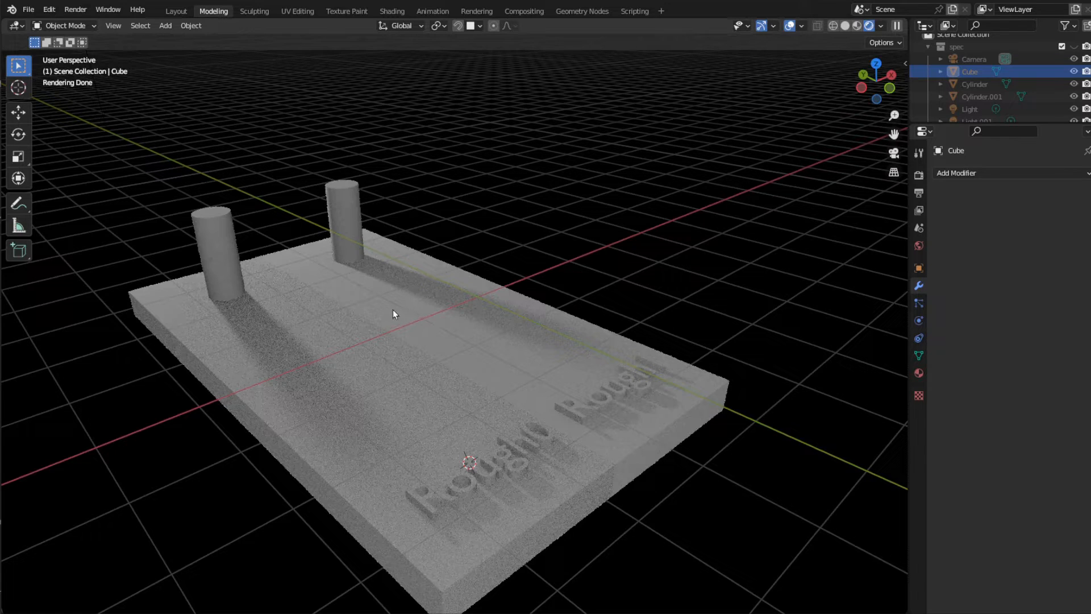
{"action": "middle_click_drag", "start_coordinate": [512, 275], "coordinate": [464, 312]}
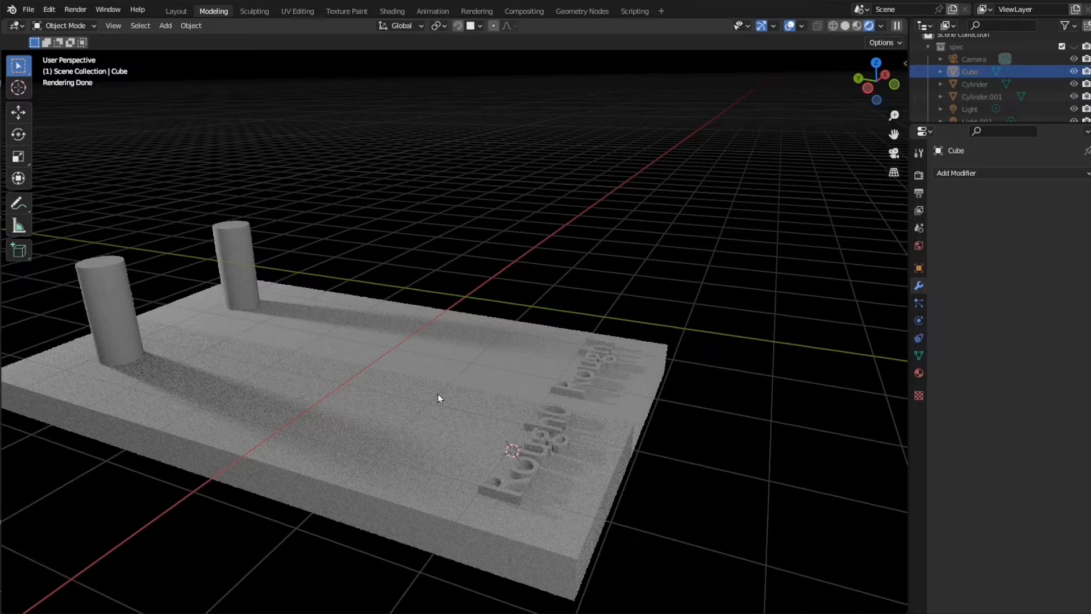
Step: Try a red tint on the colour of Light.002, then reset the colour to its default
{"action": "scroll", "coordinate": [1010, 84], "scroll_direction": "down", "scroll_amount": 4}
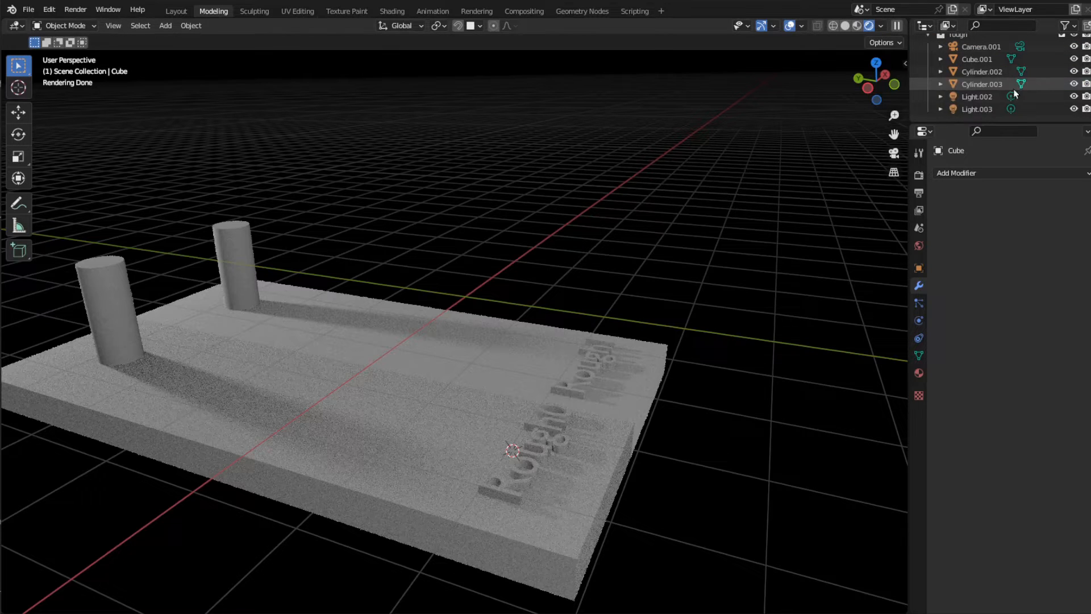
{"action": "left_click", "coordinate": [976, 98]}
{"action": "left_click", "coordinate": [919, 321]}
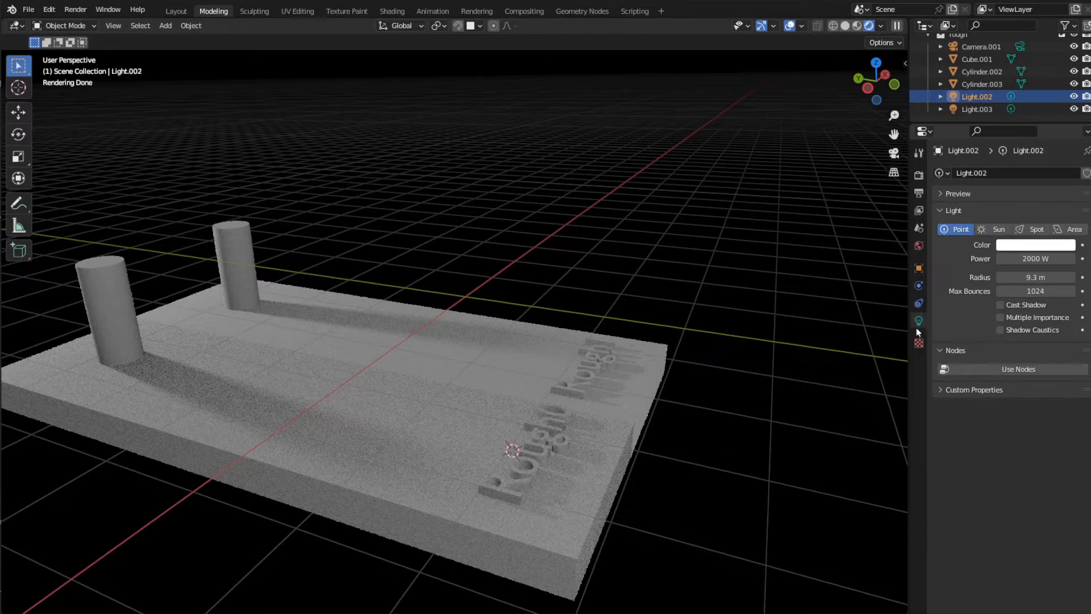
{"action": "left_click", "coordinate": [1044, 246]}
{"action": "left_click", "coordinate": [1004, 148]}
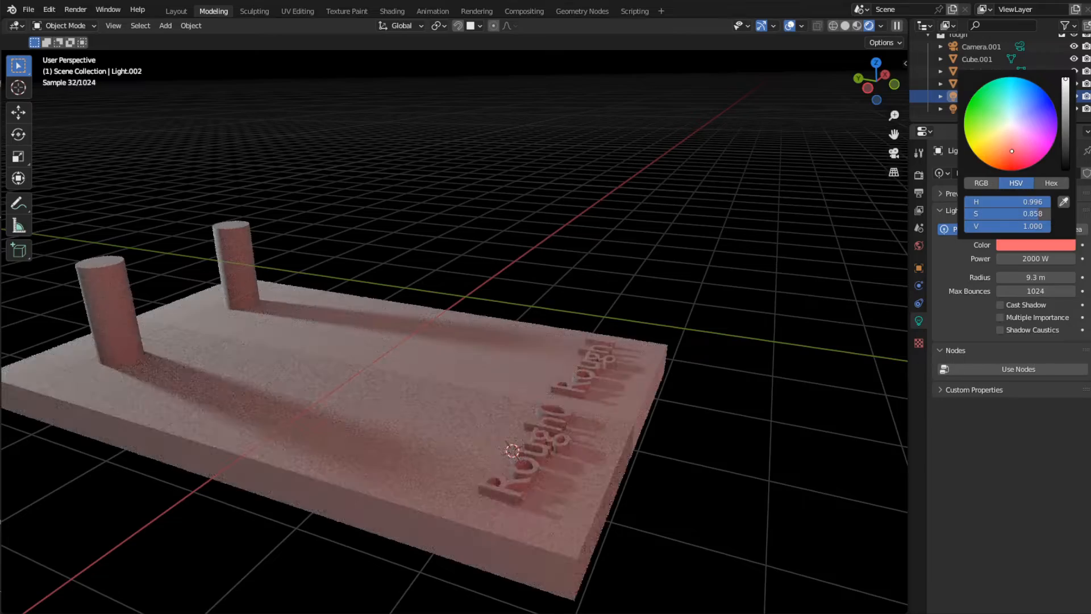
{"action": "mouse_move", "coordinate": [1003, 149]}
{"action": "left_mouse_down"}
{"action": "mouse_move", "coordinate": [966, 109]}
{"action": "mouse_move", "coordinate": [988, 82]}
{"action": "mouse_move", "coordinate": [1042, 89]}
{"action": "mouse_move", "coordinate": [1054, 142]}
{"action": "mouse_move", "coordinate": [1018, 166]}
{"action": "mouse_move", "coordinate": [985, 154]}
{"action": "mouse_move", "coordinate": [996, 107]}
{"action": "left_mouse_up"}
{"action": "key", "text": "BackSpace"}
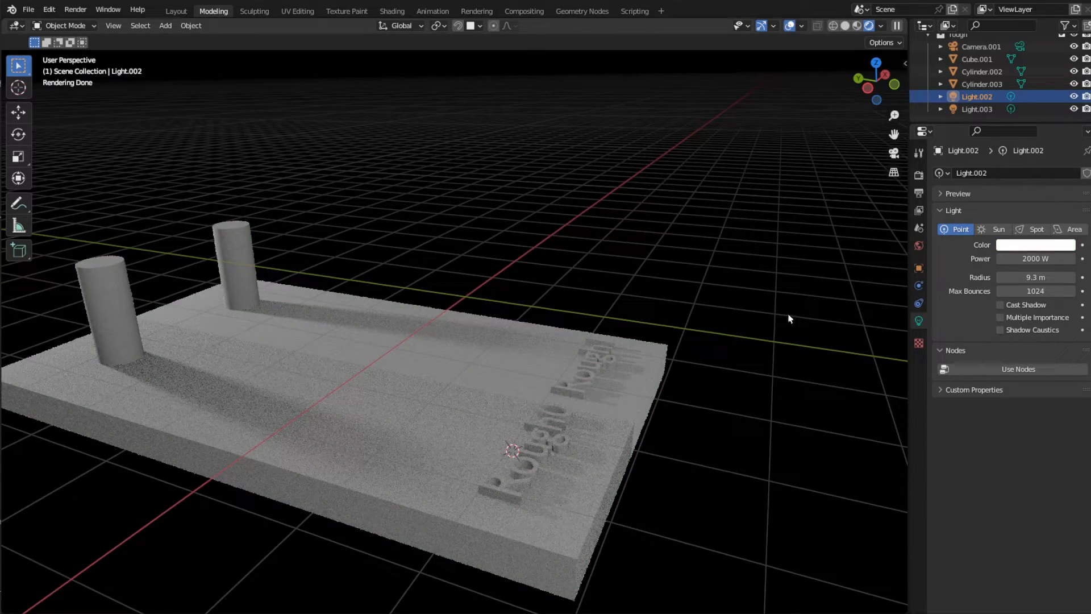
Step: Switch the viewport render pass to Diffuse Indirect and inspect the bounced light around the cylinders
{"action": "middle_click_drag", "start_coordinate": [750, 292], "coordinate": [795, 53]}
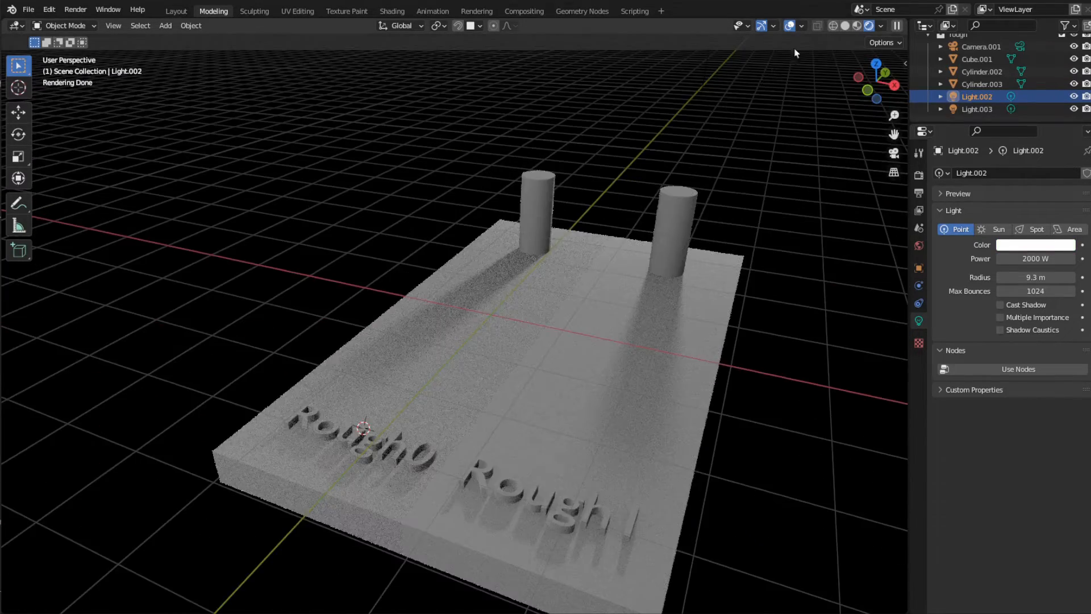
{"action": "left_click", "coordinate": [881, 25]}
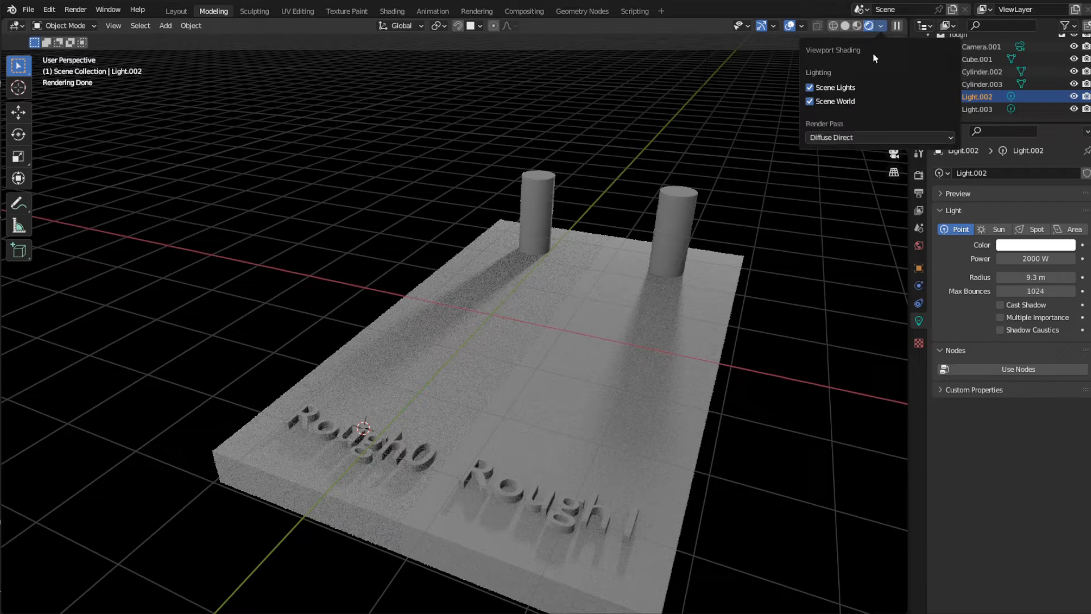
{"action": "left_click", "coordinate": [849, 138]}
{"action": "left_click", "coordinate": [722, 186]}
{"action": "middle_click_drag", "start_coordinate": [722, 187], "coordinate": [531, 325]}
{"action": "scroll", "coordinate": [501, 341], "scroll_direction": "up", "scroll_amount": 1}
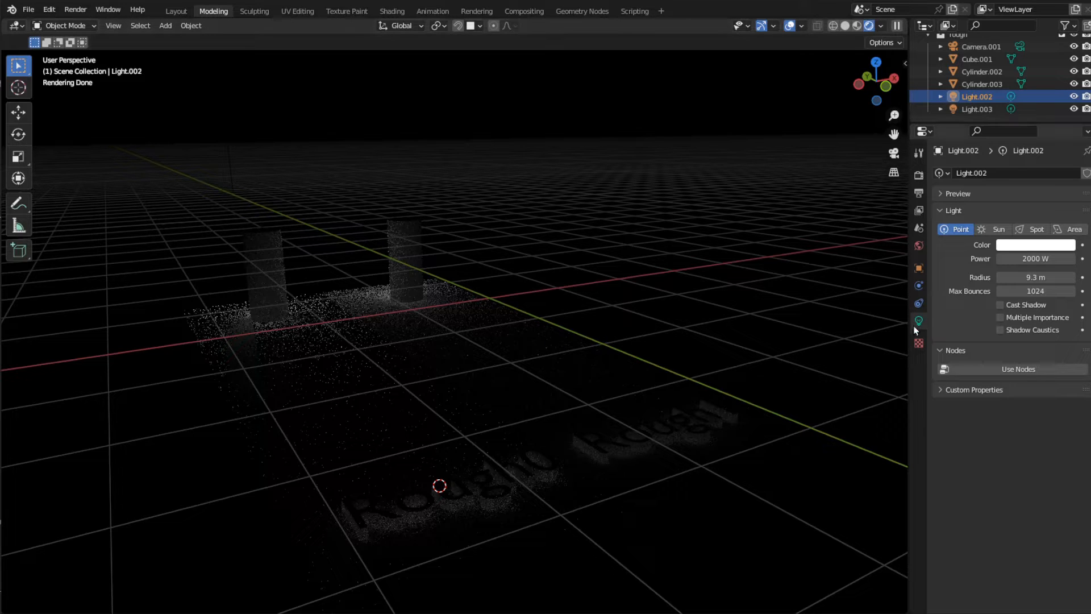
Step: Set the colour of Light.002 to a light red
{"action": "left_click", "coordinate": [1068, 245]}
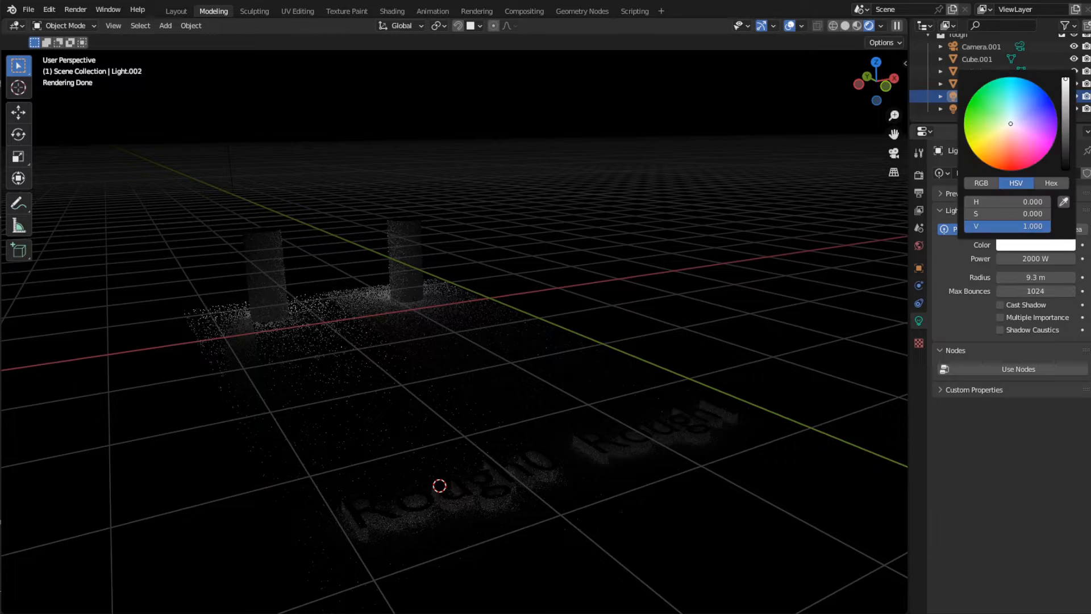
{"action": "left_click", "coordinate": [1026, 245]}
{"action": "left_click", "coordinate": [1014, 155]}
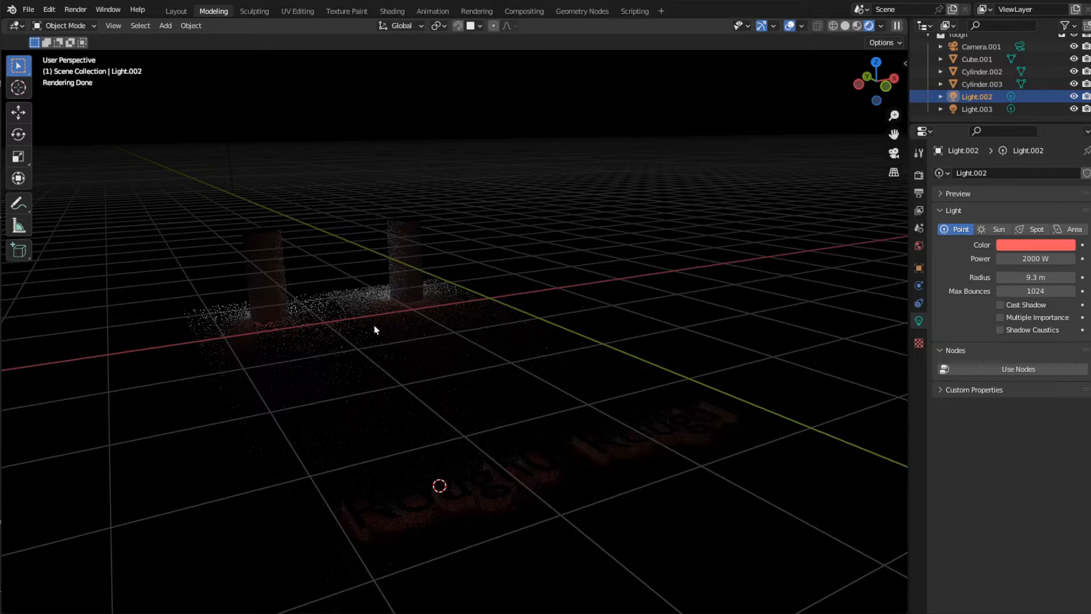
{"action": "left_click", "coordinate": [1037, 248]}
Step: Give Cylinder.003 a new material with a saturated blue base colour
{"action": "left_click", "coordinate": [413, 229]}
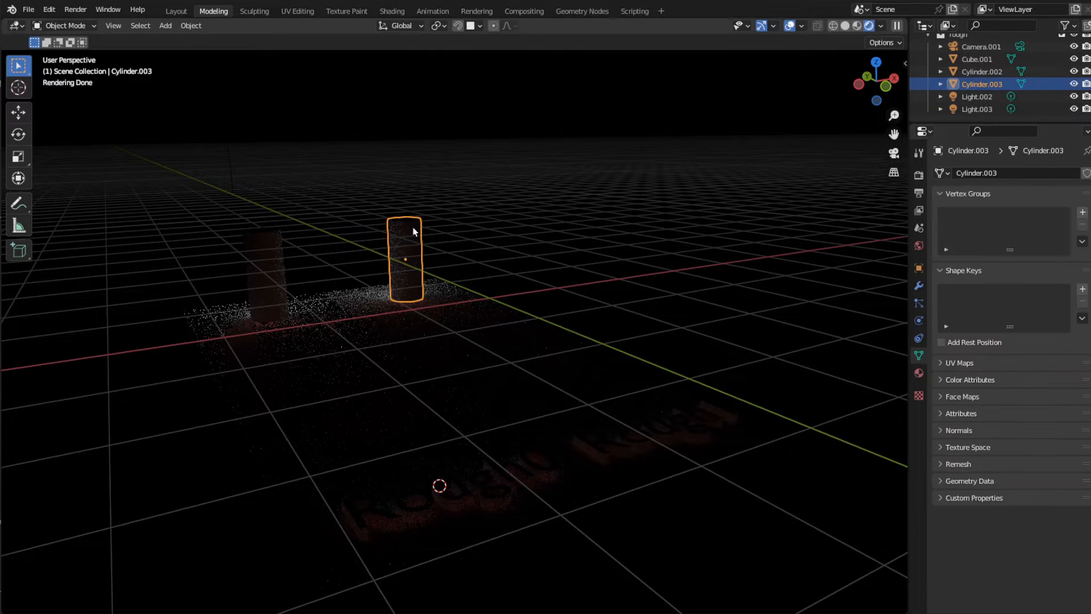
{"action": "left_click", "coordinate": [919, 373]}
{"action": "left_click", "coordinate": [1018, 227]}
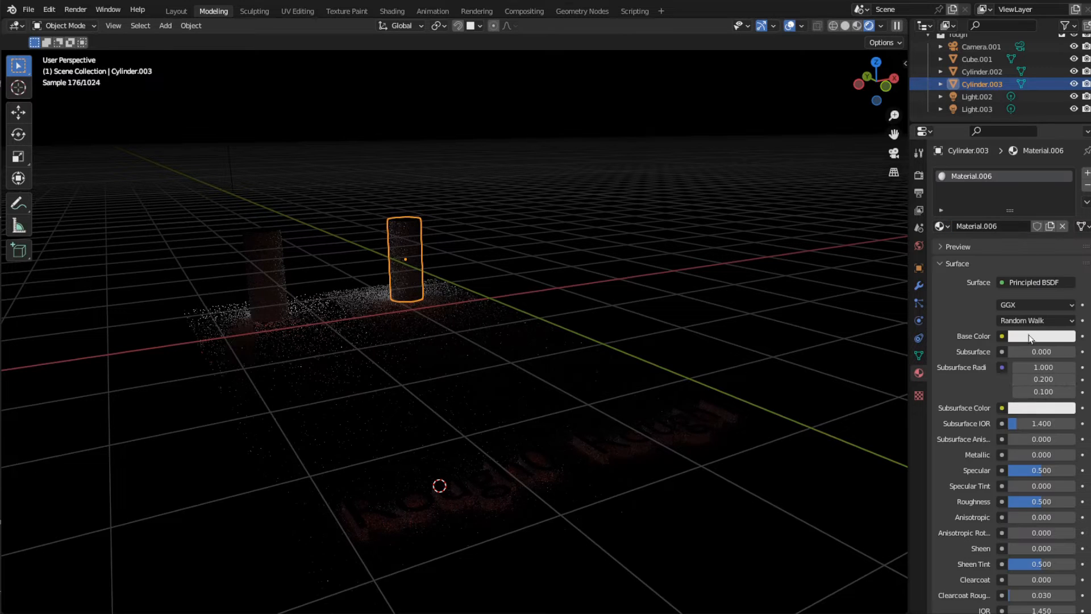
{"action": "left_click", "coordinate": [1041, 336]}
{"action": "left_click", "coordinate": [1044, 179]}
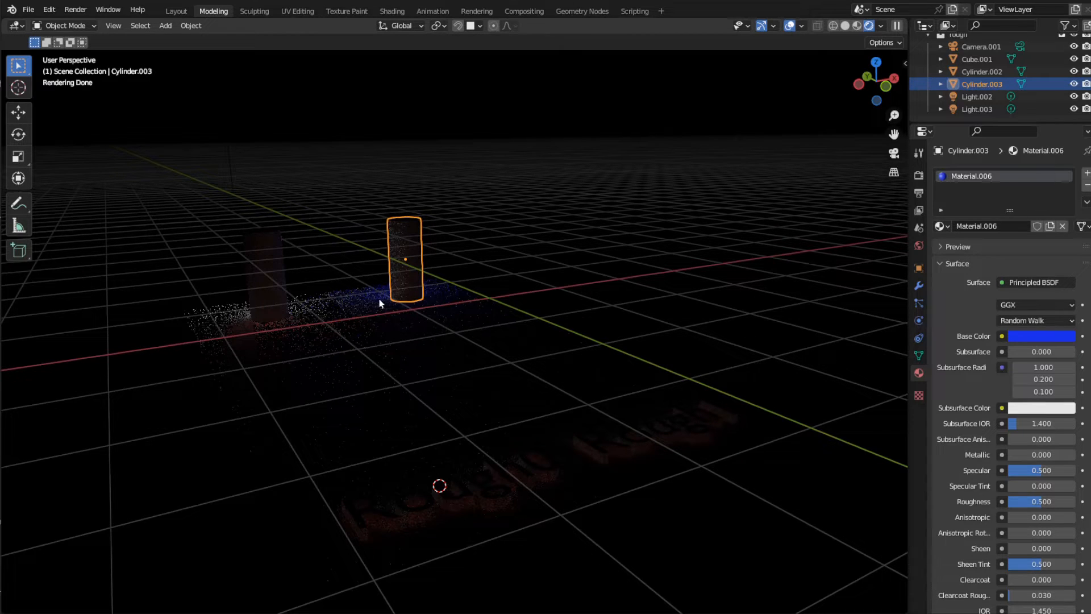
Step: Switch the viewport render pass to Glossy Direct and inspect the slab's highlights from several angles
{"action": "middle_click_drag", "start_coordinate": [380, 304], "coordinate": [591, 233]}
{"action": "scroll", "coordinate": [531, 373], "scroll_direction": "up", "scroll_amount": 4}
{"action": "scroll", "coordinate": [435, 413], "scroll_direction": "down", "scroll_amount": 3}
{"action": "left_click", "coordinate": [802, 27]}
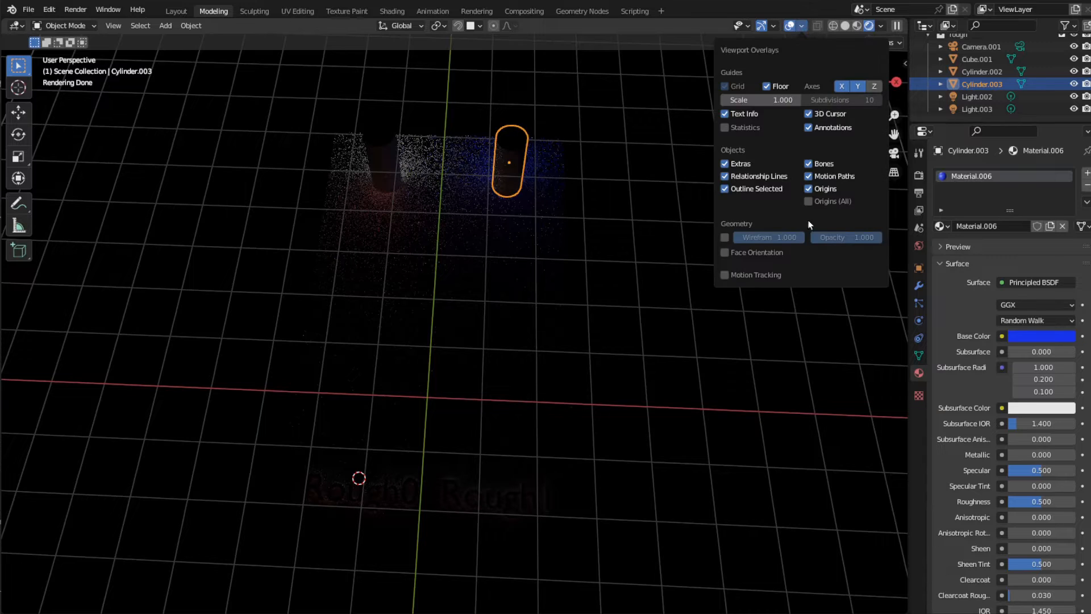
{"action": "left_click", "coordinate": [881, 26]}
{"action": "left_click", "coordinate": [833, 141]}
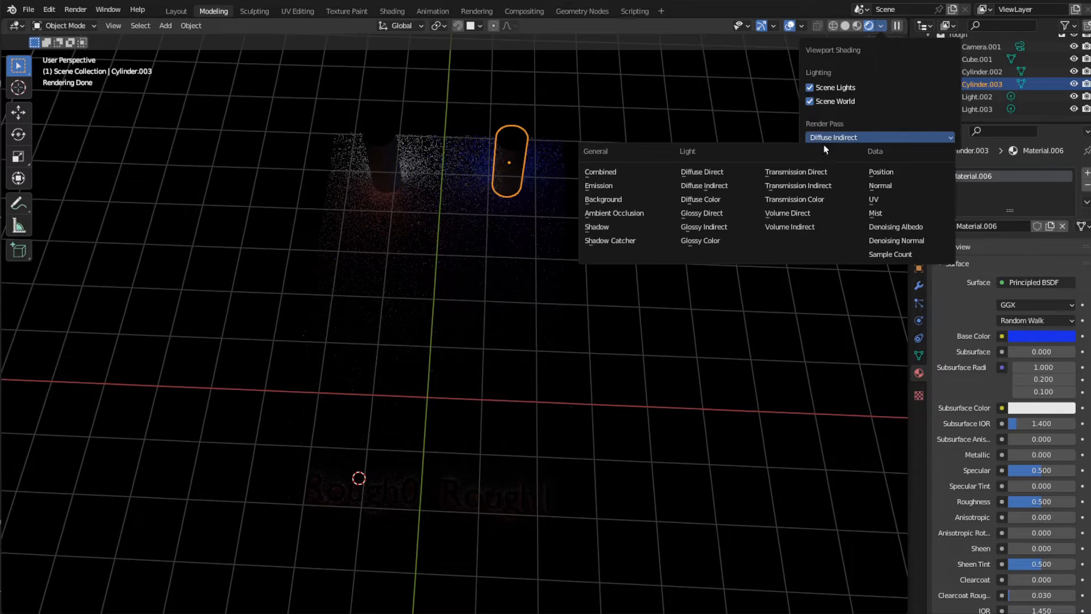
{"action": "left_click", "coordinate": [711, 217]}
{"action": "middle_click_drag", "start_coordinate": [518, 274], "coordinate": [530, 216]}
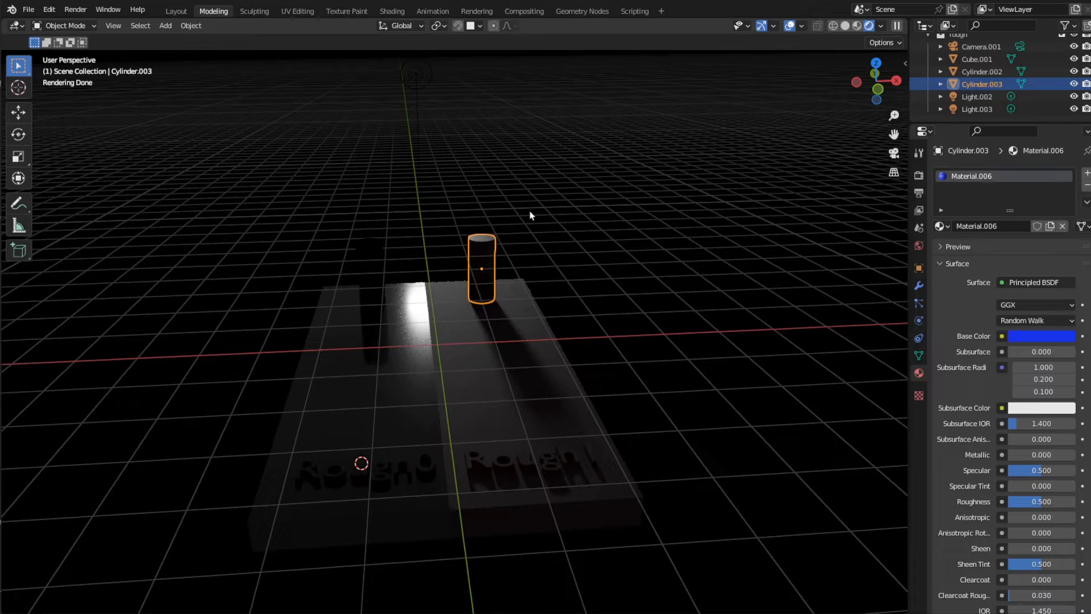
{"action": "middle_click_drag", "start_coordinate": [529, 216], "coordinate": [577, 234]}
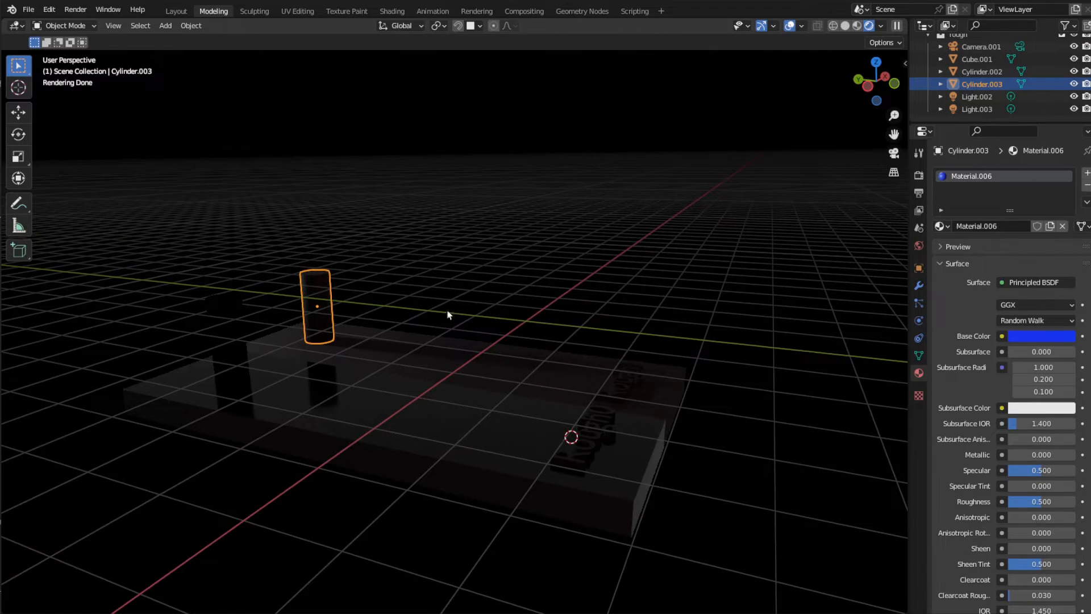
{"action": "middle_click_drag", "start_coordinate": [448, 312], "coordinate": [487, 339]}
{"action": "middle_click_drag", "start_coordinate": [224, 466], "coordinate": [307, 85]}
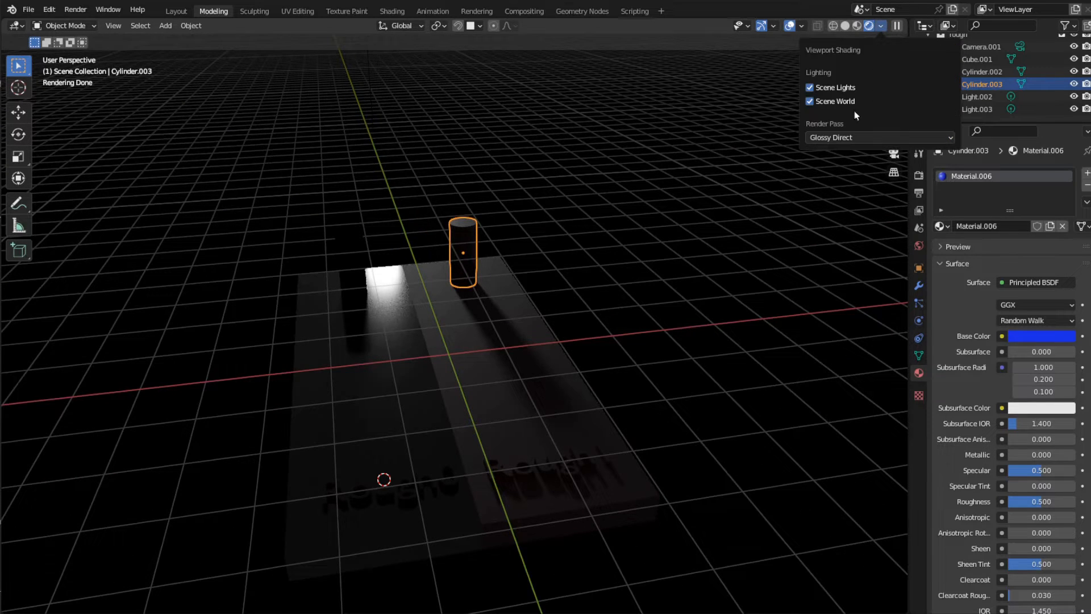
Step: Switch the viewport render pass to Glossy Indirect and view the cylinders from behind
{"action": "left_click", "coordinate": [848, 138]}
{"action": "left_click", "coordinate": [721, 227]}
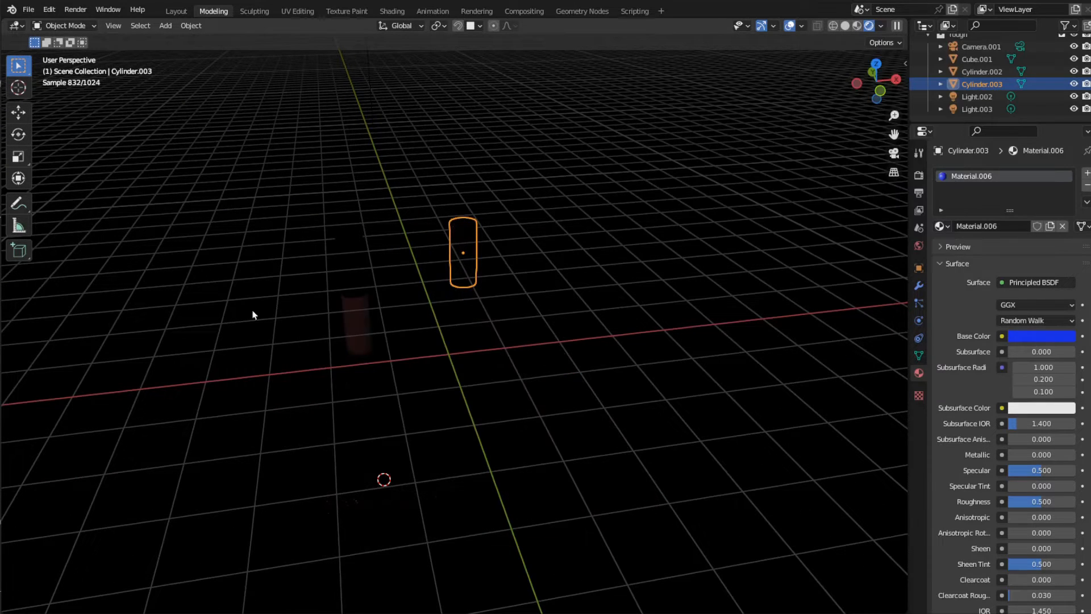
{"action": "middle_click_drag", "start_coordinate": [253, 312], "coordinate": [776, 417]}
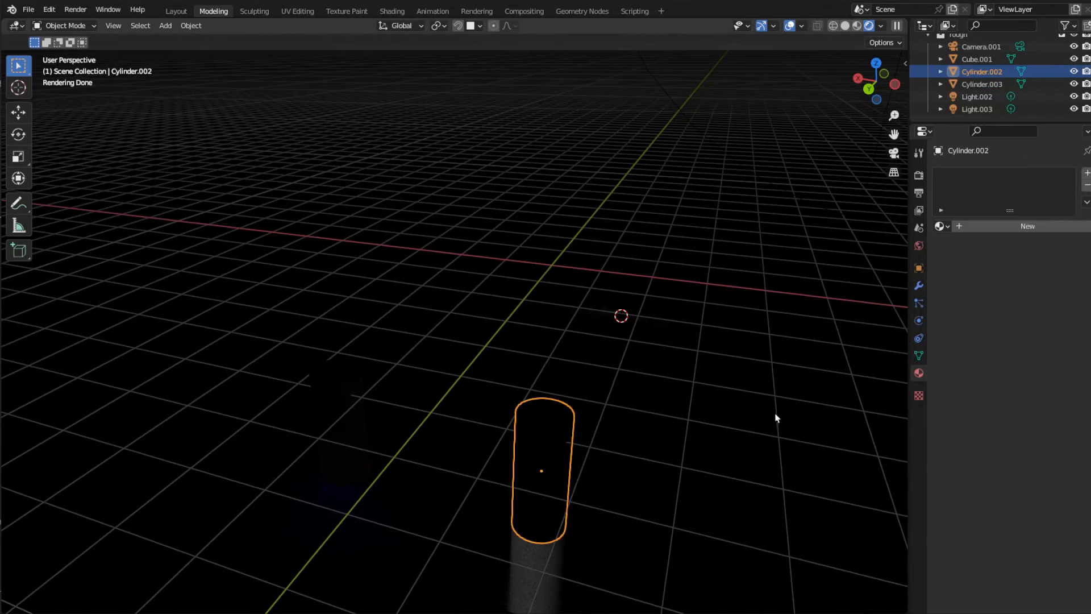
Step: Give Cylinder.002 a new material with a light orange base colour
{"action": "left_click", "coordinate": [1003, 224]}
{"action": "left_click", "coordinate": [1042, 336]}
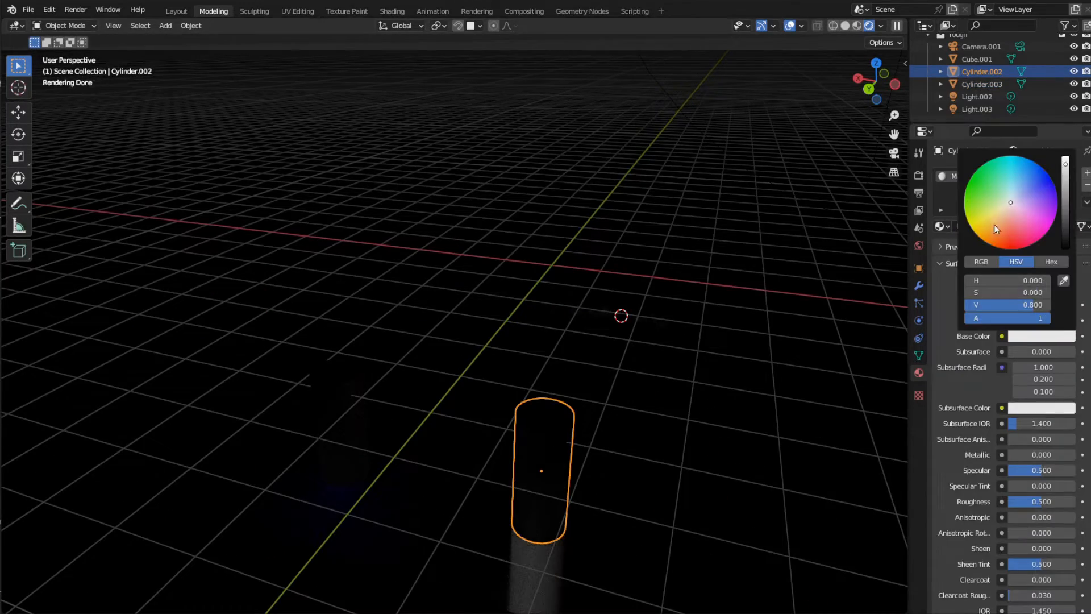
{"action": "left_click", "coordinate": [994, 224]}
Step: Examine the reflection of Cylinder.002 in the slab up close, from above, at a grazing angle and from the side
{"action": "middle_click_drag", "start_coordinate": [767, 341], "coordinate": [609, 479]}
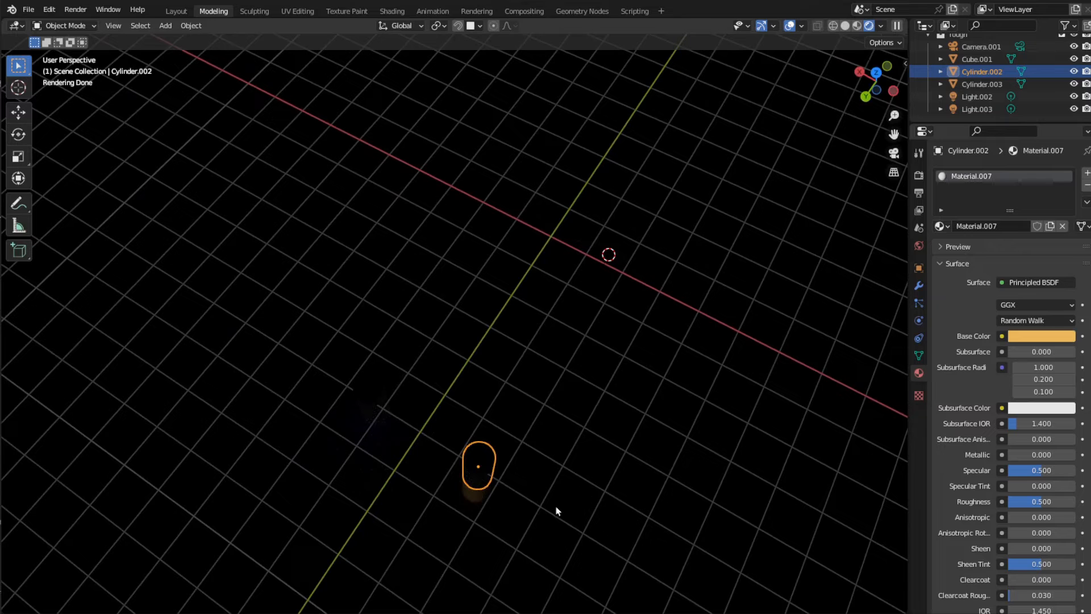
{"action": "middle_click_drag", "start_coordinate": [482, 509], "coordinate": [507, 414], "text": "shift"}
{"action": "scroll", "coordinate": [507, 413], "scroll_direction": "up", "scroll_amount": 6}
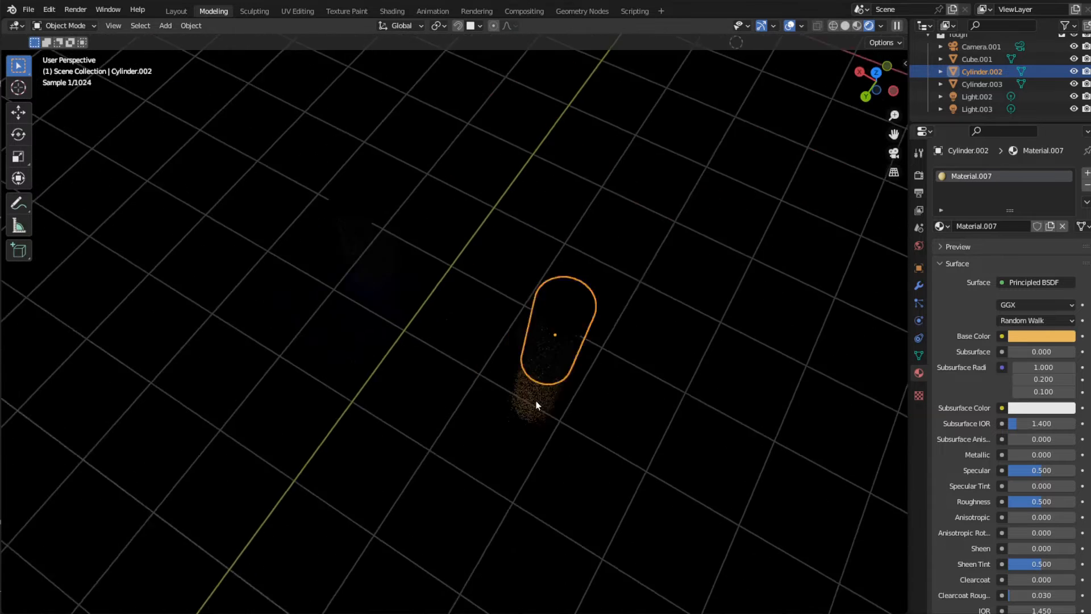
{"action": "scroll", "coordinate": [506, 454], "scroll_direction": "down", "scroll_amount": 2}
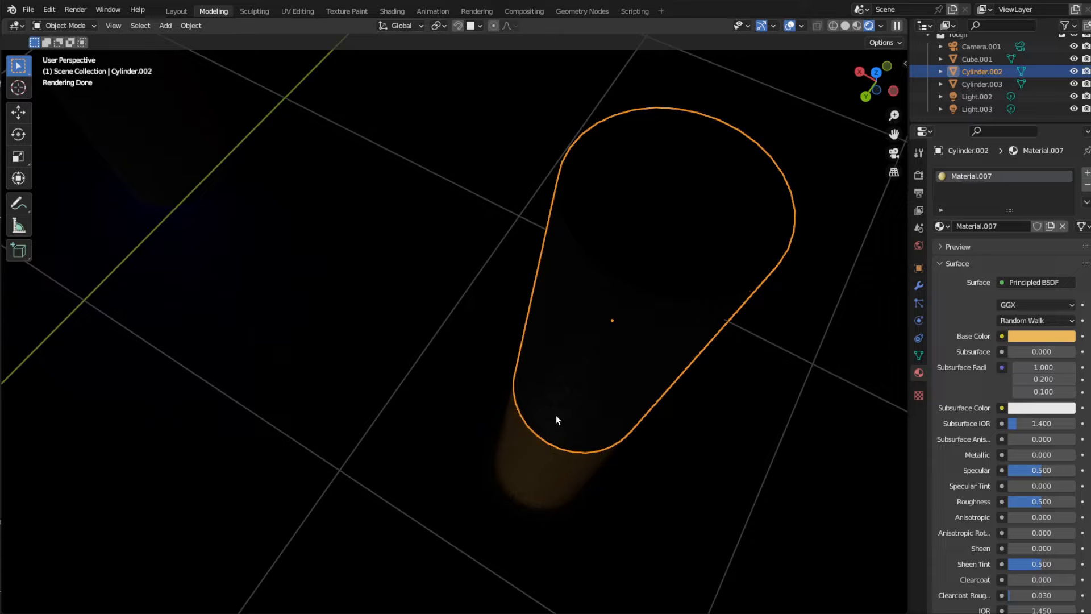
{"action": "middle_click_drag", "start_coordinate": [616, 463], "coordinate": [638, 390]}
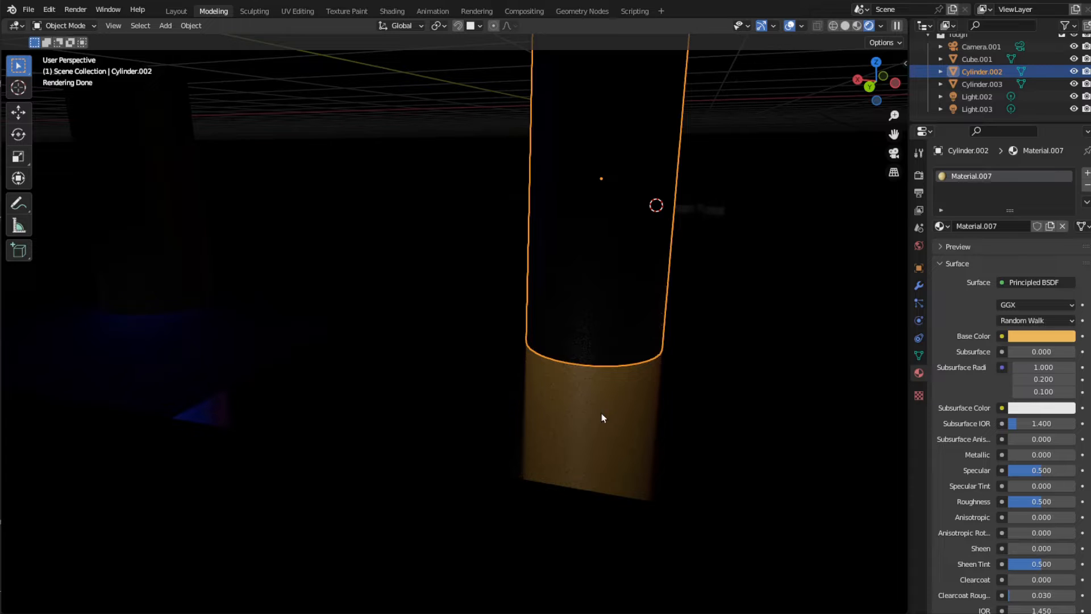
{"action": "middle_click_drag", "start_coordinate": [593, 390], "coordinate": [606, 370]}
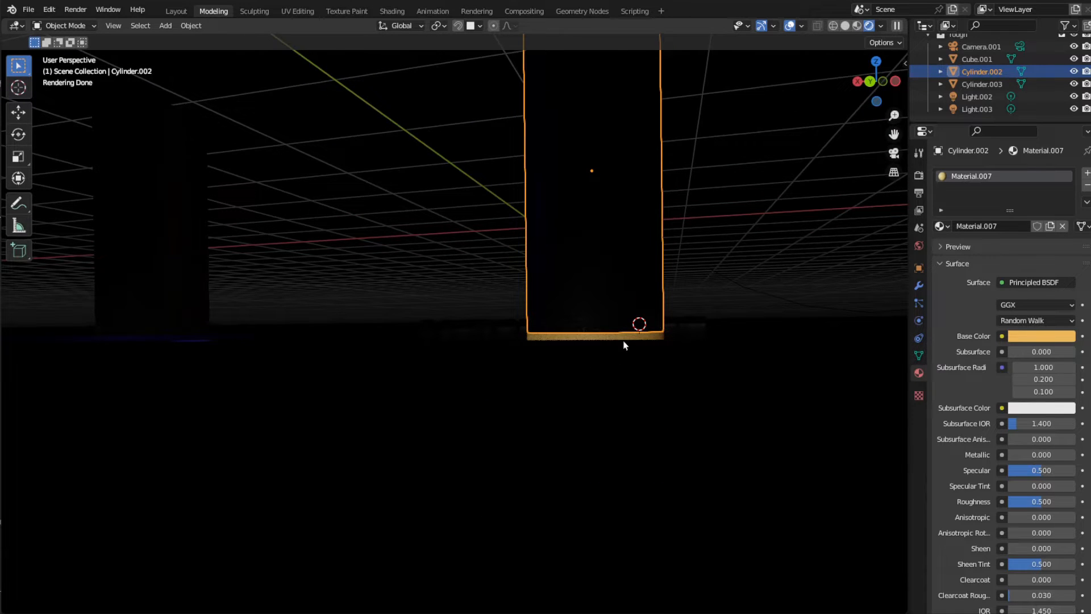
{"action": "scroll", "coordinate": [628, 338], "scroll_direction": "down", "scroll_amount": 5}
{"action": "middle_click_drag", "start_coordinate": [631, 334], "coordinate": [461, 335]}
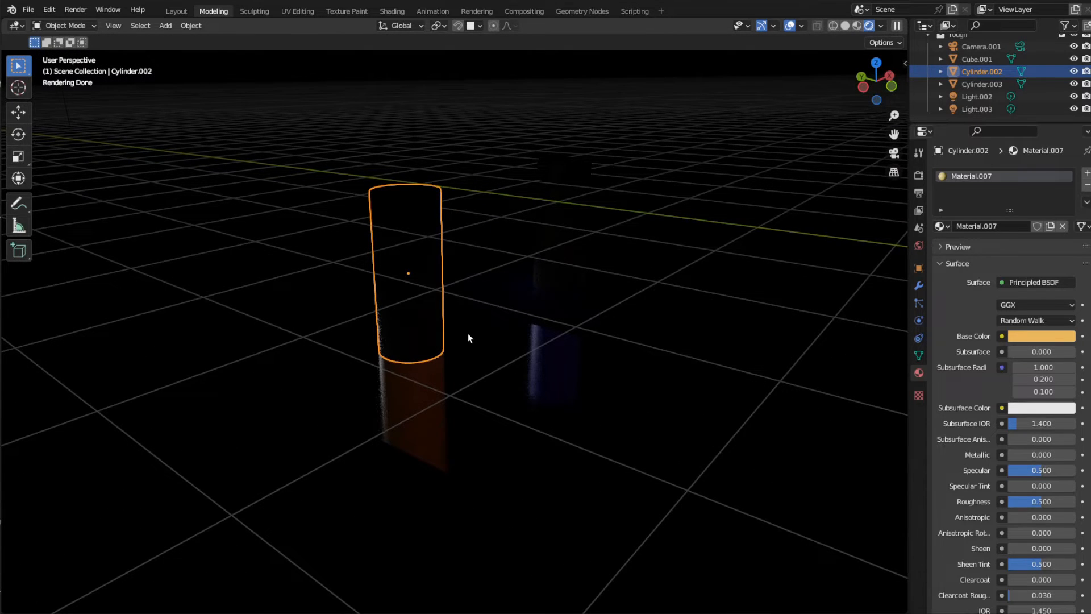
{"action": "middle_click_drag", "start_coordinate": [507, 309], "coordinate": [531, 224]}
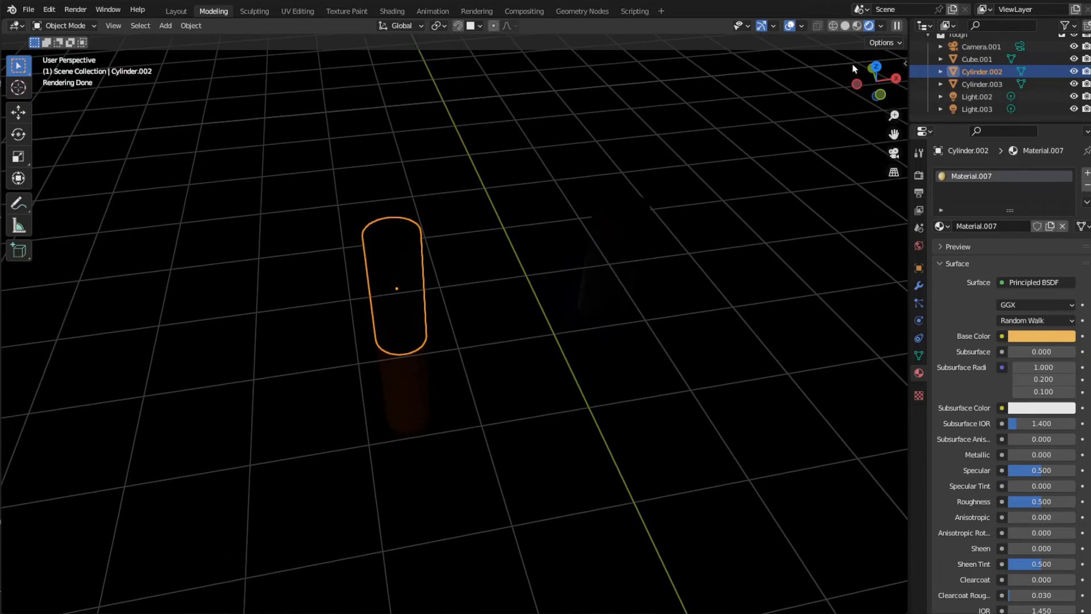
Step: Switch the viewport render pass to Ambient Occlusion
{"action": "left_click", "coordinate": [881, 25]}
{"action": "left_click", "coordinate": [849, 138]}
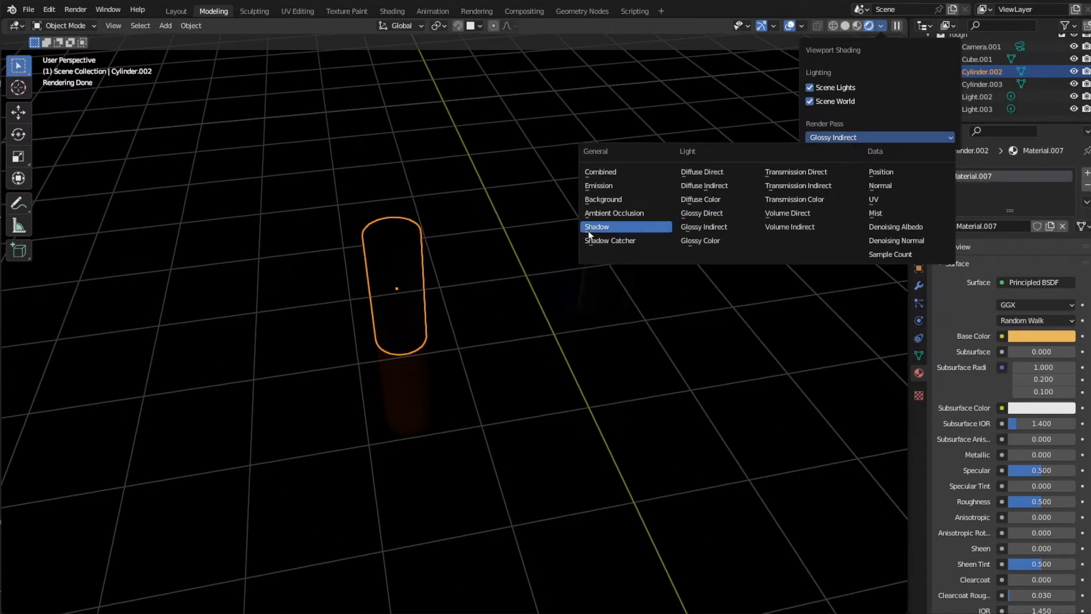
{"action": "left_click", "coordinate": [598, 212]}
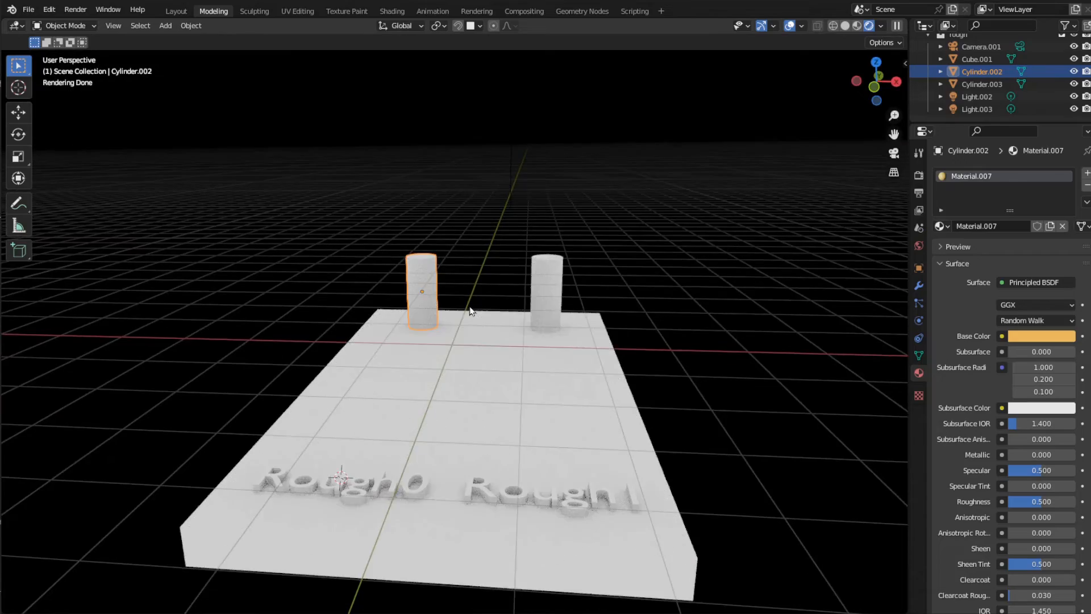
Step: Switch the viewport render pass to Shadow and view the whole slab with both cylinders from the front
{"action": "scroll", "coordinate": [470, 310], "scroll_direction": "up", "scroll_amount": 3}
{"action": "middle_click_drag", "start_coordinate": [470, 305], "coordinate": [724, 128]}
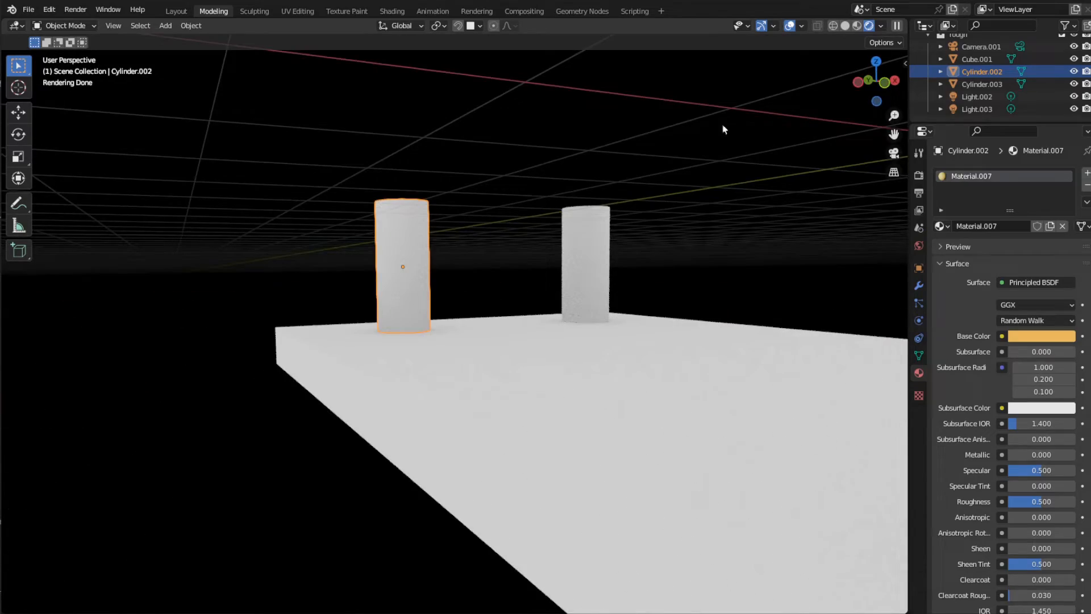
{"action": "left_click", "coordinate": [881, 26]}
{"action": "left_click", "coordinate": [836, 137]}
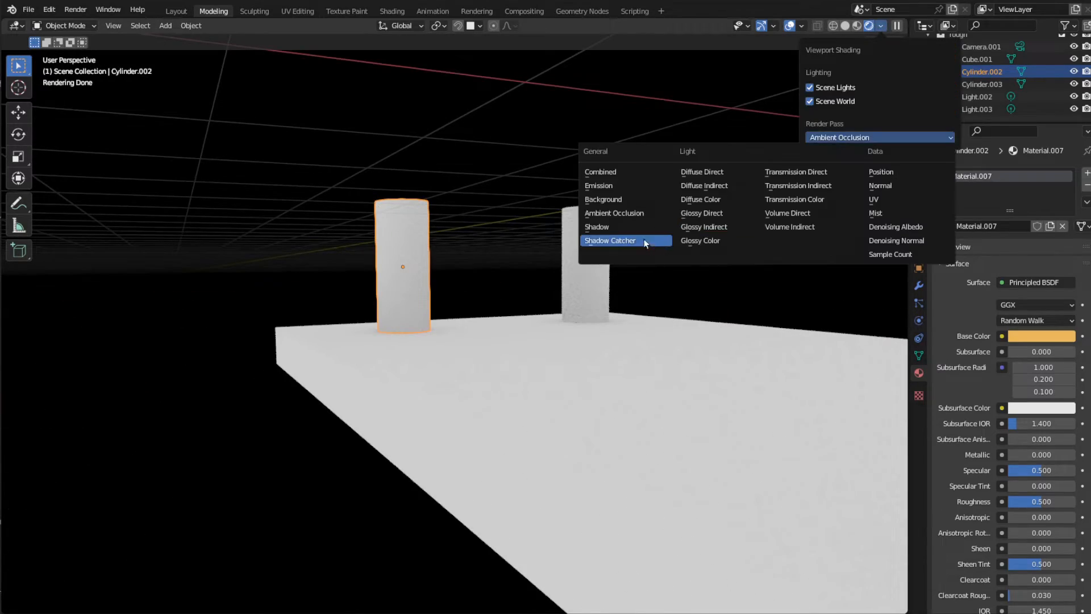
{"action": "left_click", "coordinate": [597, 226]}
{"action": "scroll", "coordinate": [633, 268], "scroll_direction": "down", "scroll_amount": 5}
{"action": "middle_click_drag", "start_coordinate": [633, 268], "coordinate": [541, 304]}
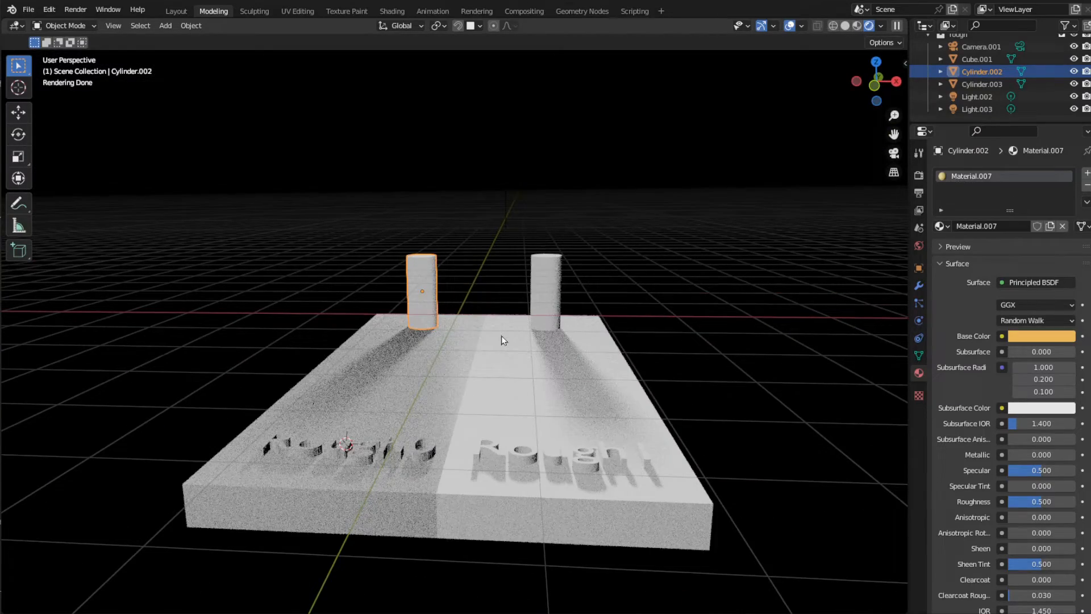
Step: Enable the Glossy Direct, Glossy Color and Transmission Color passes for the view layer
{"action": "left_click", "coordinate": [918, 212]}
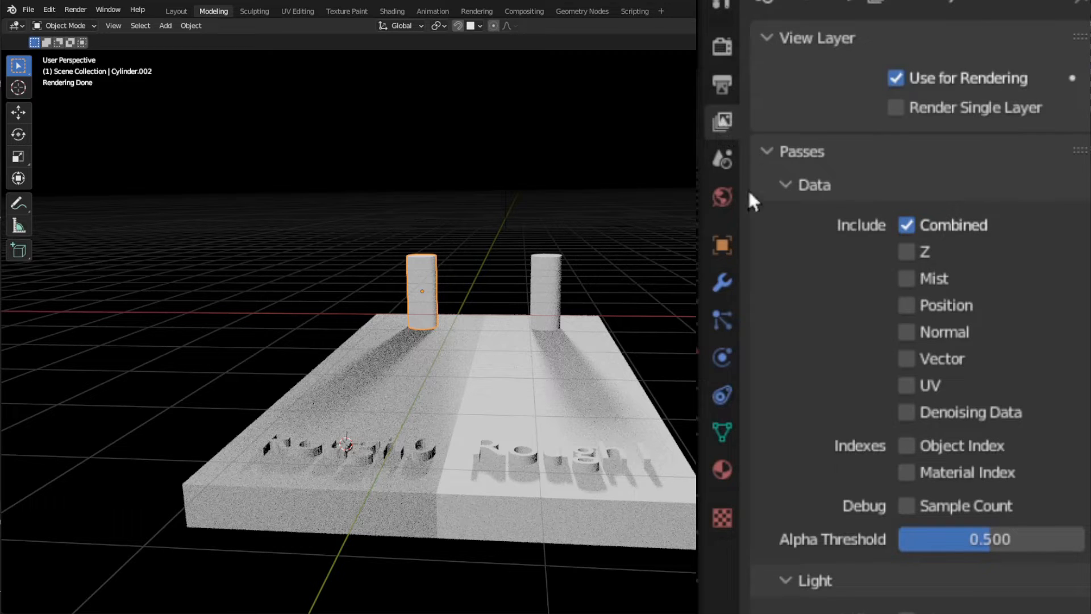
{"action": "scroll", "coordinate": [981, 365], "scroll_direction": "down", "scroll_amount": 5}
{"action": "scroll", "coordinate": [940, 312], "scroll_direction": "up", "scroll_amount": 2}
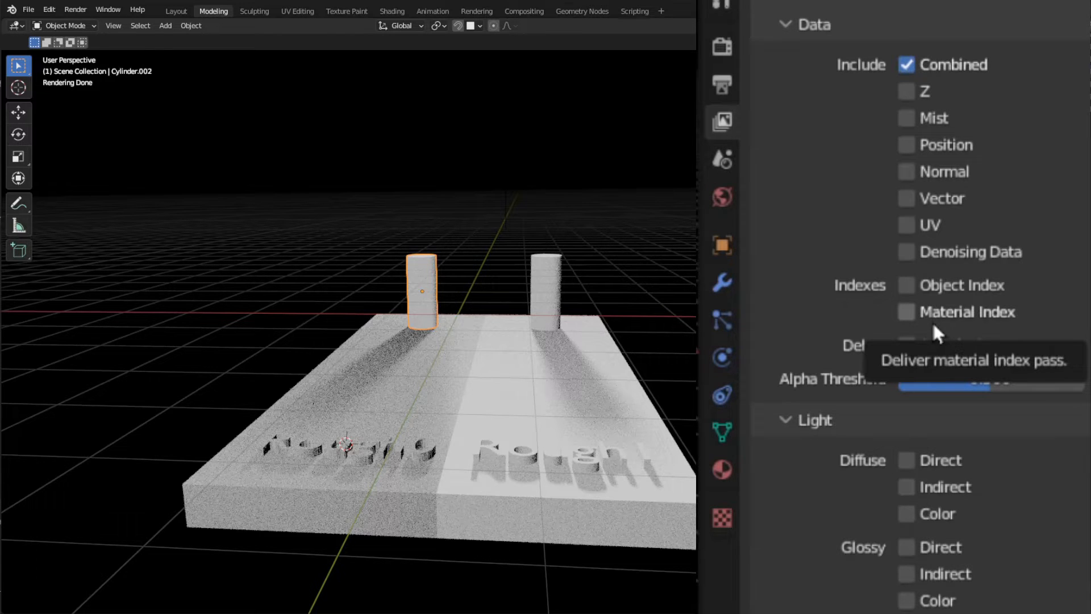
{"action": "scroll", "coordinate": [932, 321], "scroll_direction": "down", "scroll_amount": 5}
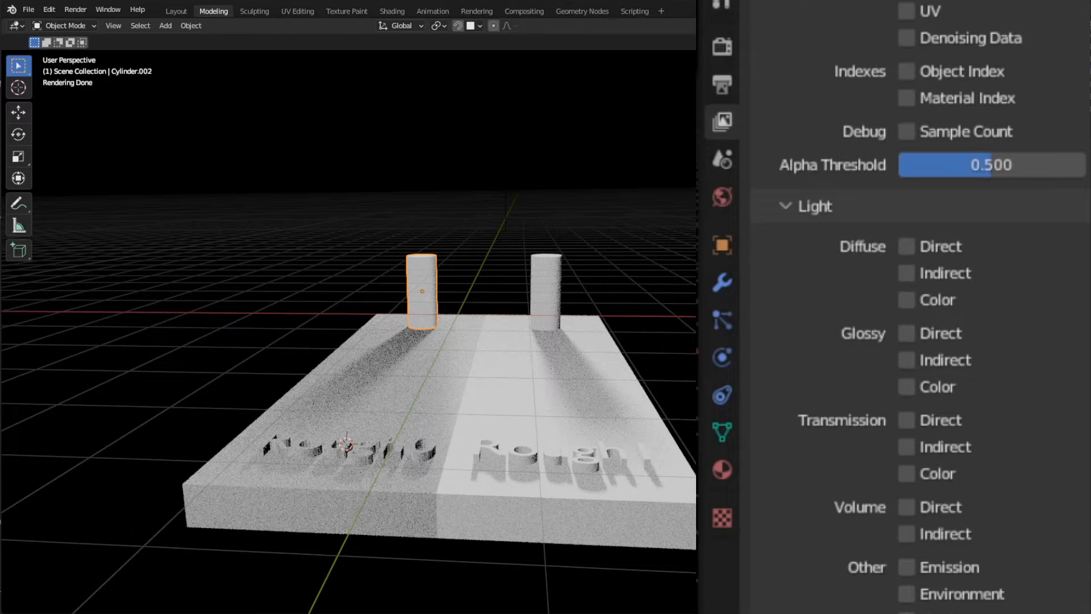
{"action": "left_click", "coordinate": [906, 333]}
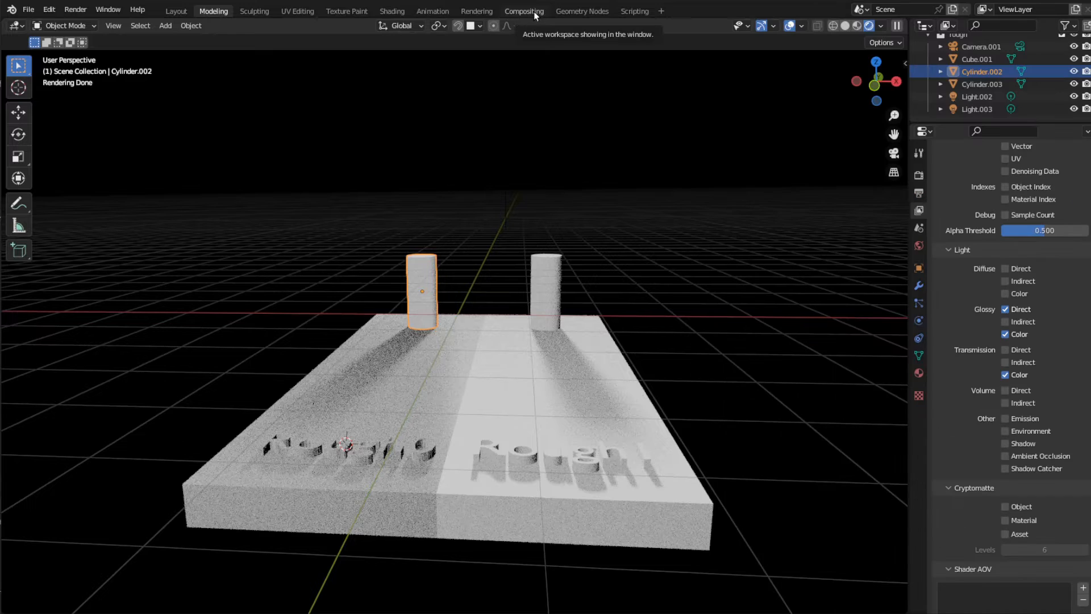
Step: Turn on compositing nodes in the Compositing workspace and bring the pass outputs of the Render Layers node into view
{"action": "left_click", "coordinate": [533, 12]}
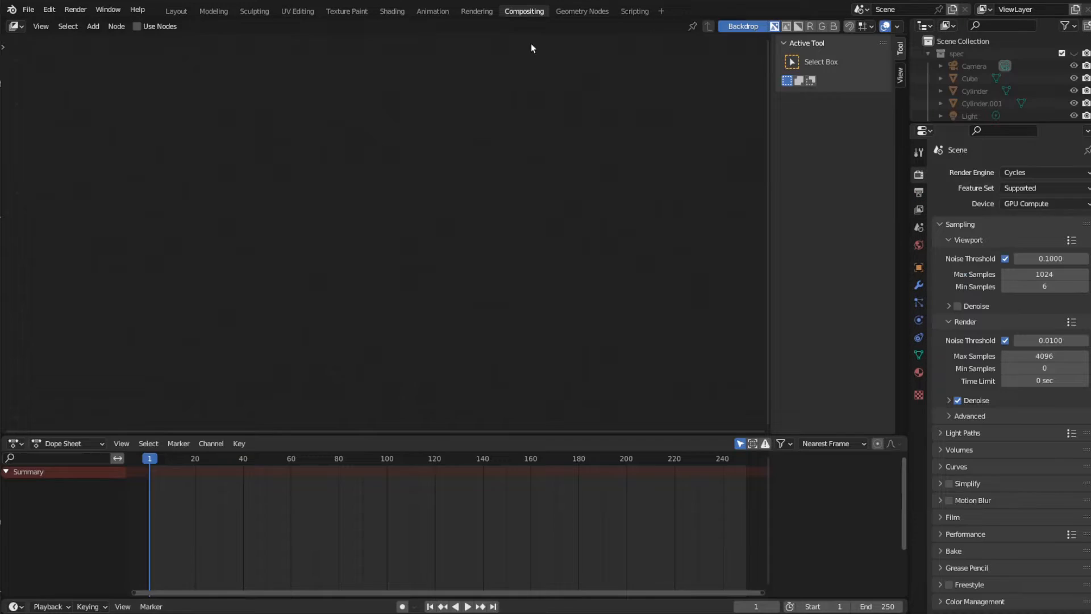
{"action": "left_click", "coordinate": [141, 27]}
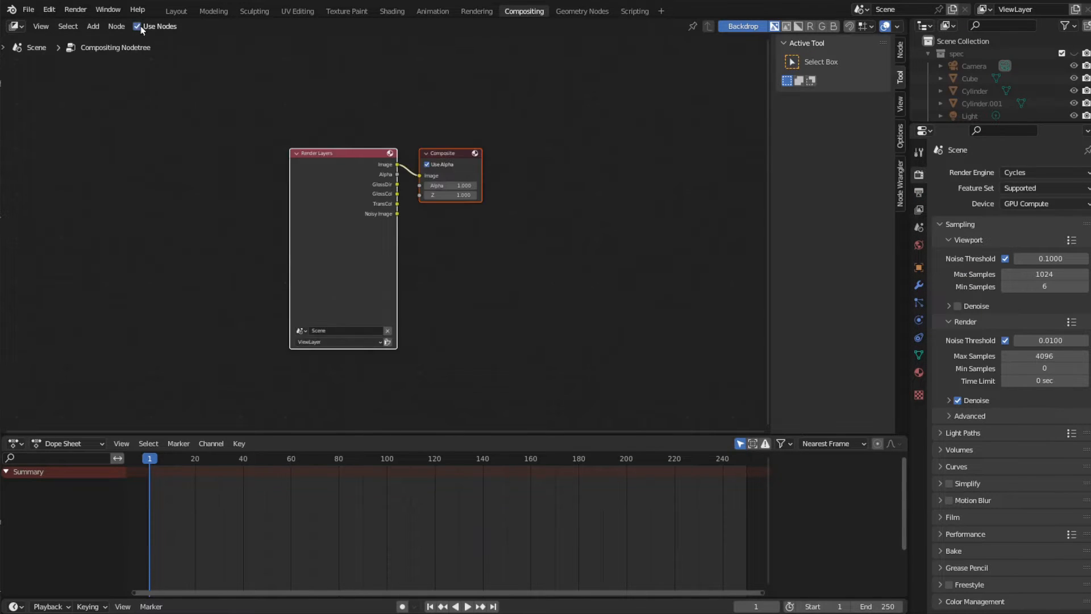
{"action": "scroll", "coordinate": [311, 181], "scroll_direction": "up", "scroll_amount": 5}
{"action": "middle_click_drag", "start_coordinate": [306, 166], "coordinate": [335, 186]}
{"action": "scroll", "coordinate": [406, 184], "scroll_direction": "up", "scroll_amount": 1}
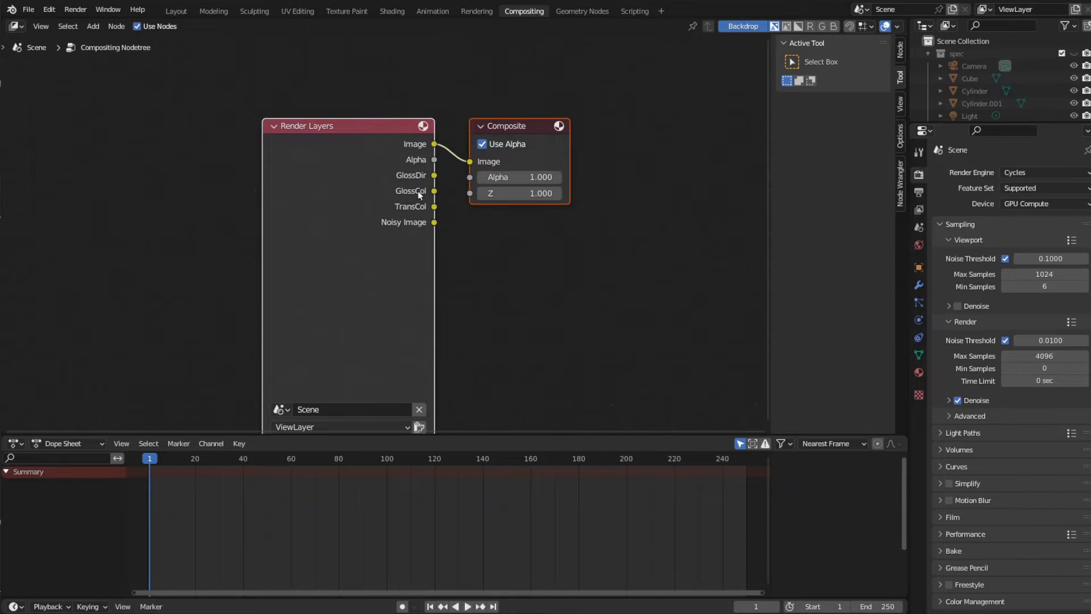
{"action": "middle_click_drag", "start_coordinate": [346, 126], "coordinate": [293, 131]}
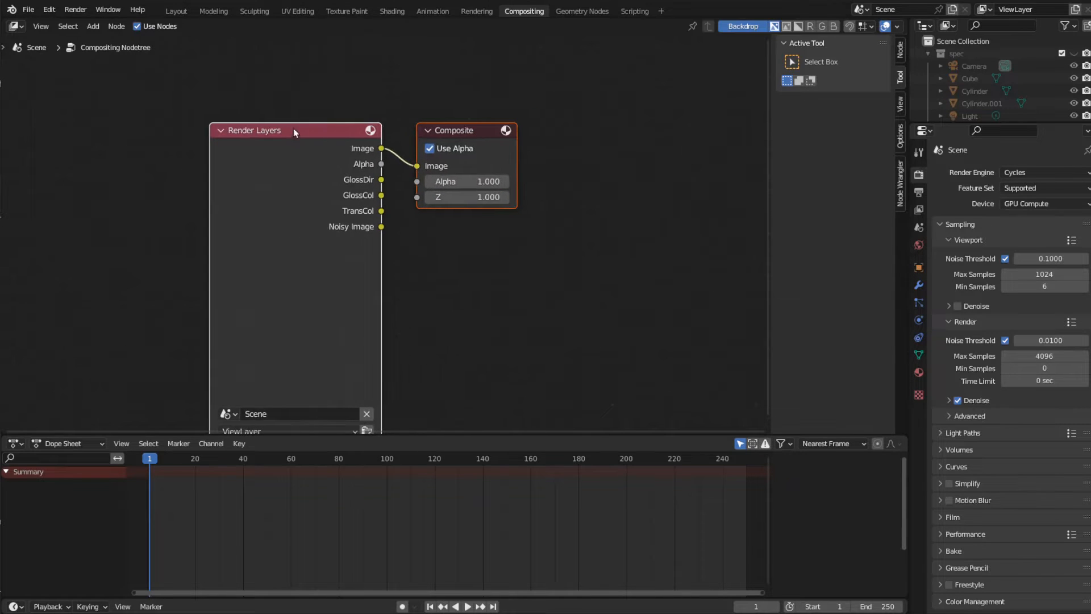
Step: Render the image and close the render result
{"action": "left_click", "coordinate": [78, 13]}
{"action": "left_click", "coordinate": [102, 24]}
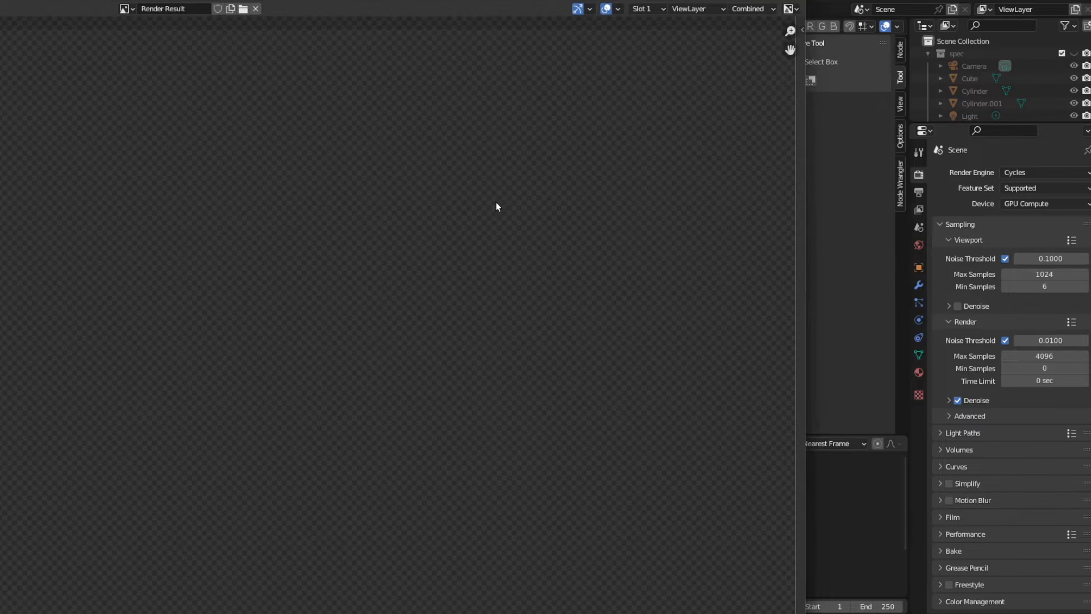
{"action": "key", "text": "Escape"}
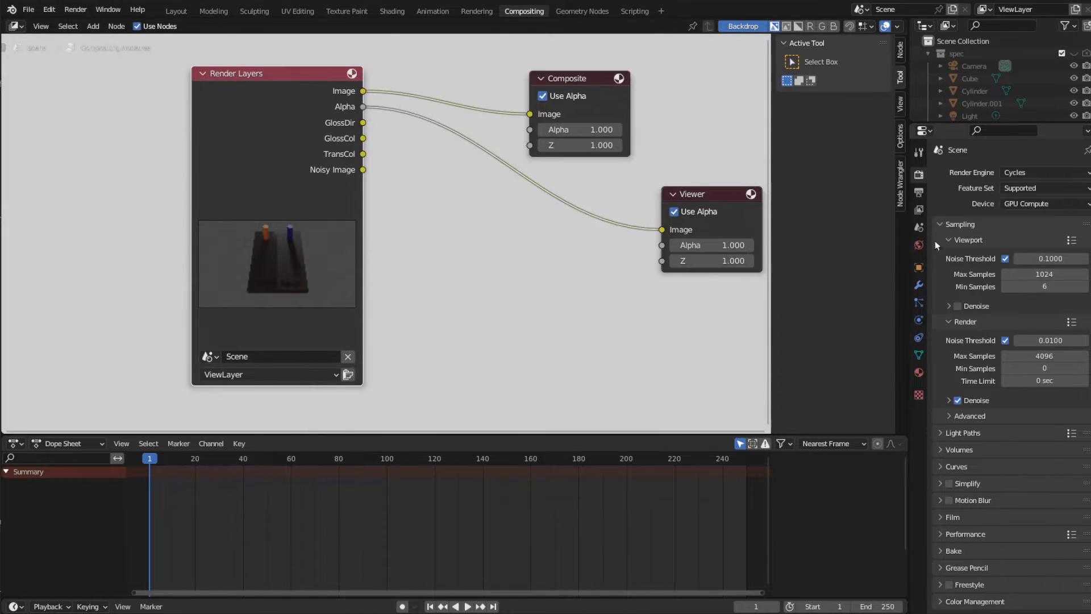
Step: Show the view layer's pass settings and connect the Glossy Direct output to the Viewer node as the backdrop
{"action": "left_click", "coordinate": [920, 210]}
{"action": "left_click_drag", "start_coordinate": [242, 87], "coordinate": [173, 106]}
{"action": "left_click", "coordinate": [173, 107], "text": "ctrl+shift"}
{"action": "scroll", "coordinate": [459, 138], "scroll_direction": "down", "scroll_amount": 2}
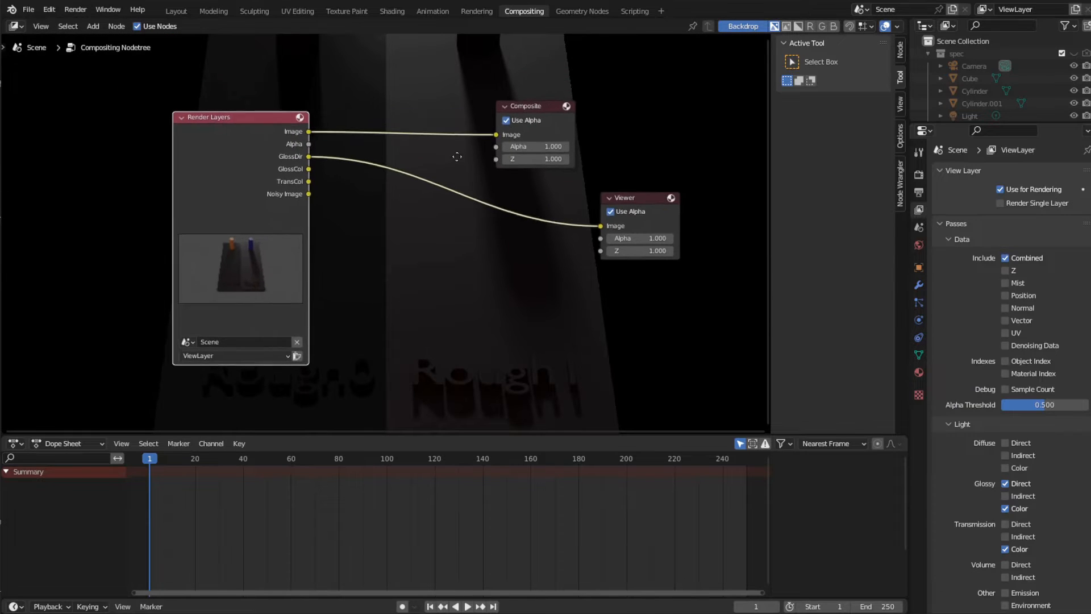
{"action": "left_click", "coordinate": [487, 251]}
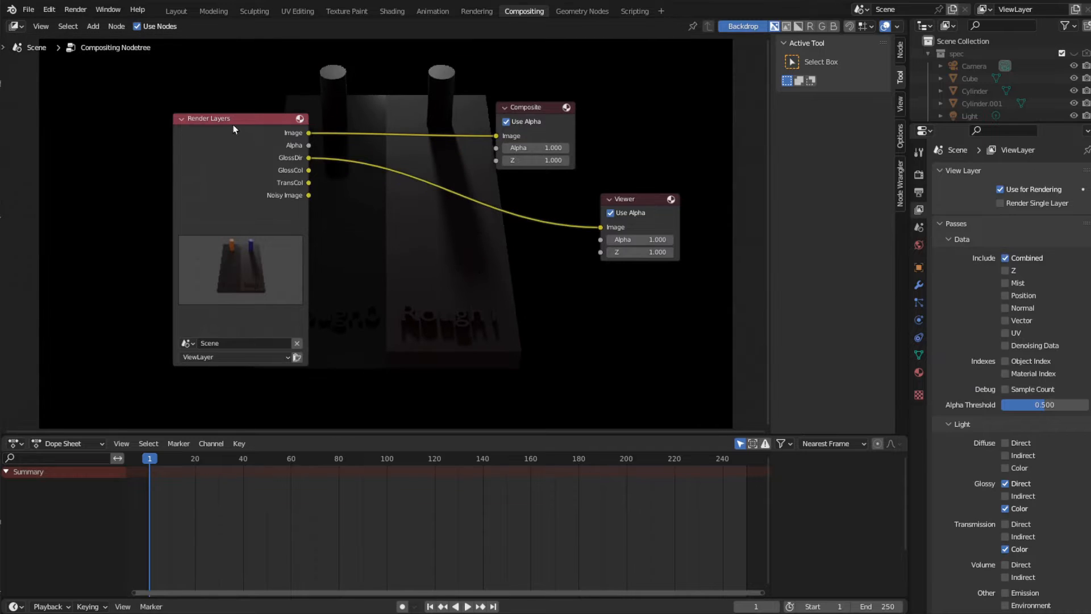
Step: Preview the Render Layers outputs one by one through the Viewer node, ending on Glossy Direct, and review the available pass list
{"action": "left_click_drag", "start_coordinate": [234, 129], "coordinate": [192, 135]}
{"action": "left_click", "coordinate": [192, 134], "text": "ctrl+shift"}
{"action": "left_click", "coordinate": [191, 134], "text": "ctrl+shift"}
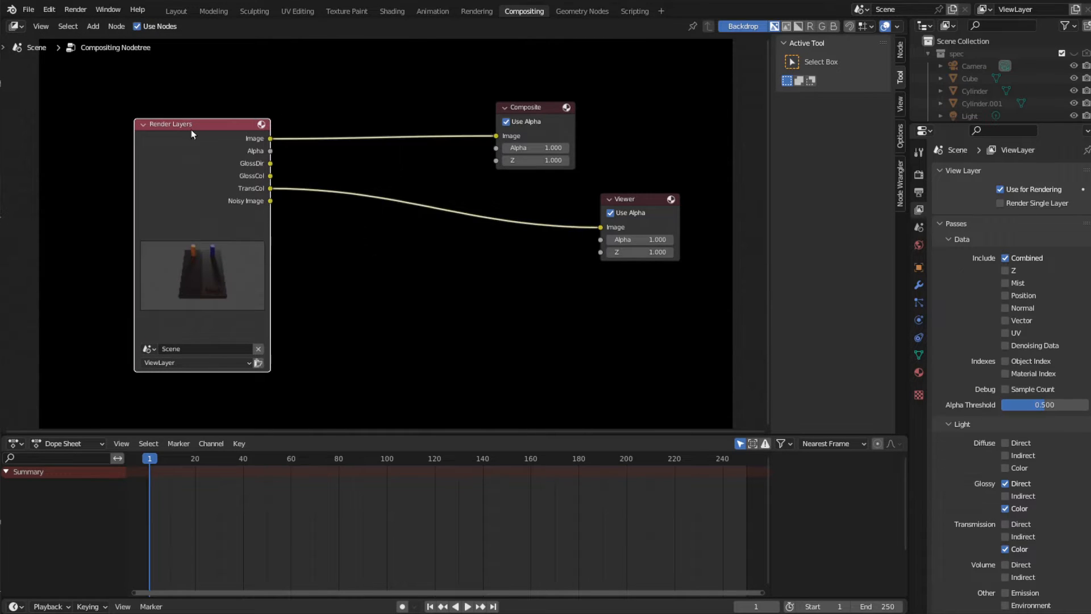
{"action": "left_click", "coordinate": [192, 132], "text": "ctrl+shift"}
{"action": "left_click", "coordinate": [191, 130], "text": "ctrl+shift"}
{"action": "left_click", "coordinate": [191, 129], "text": "ctrl+shift"}
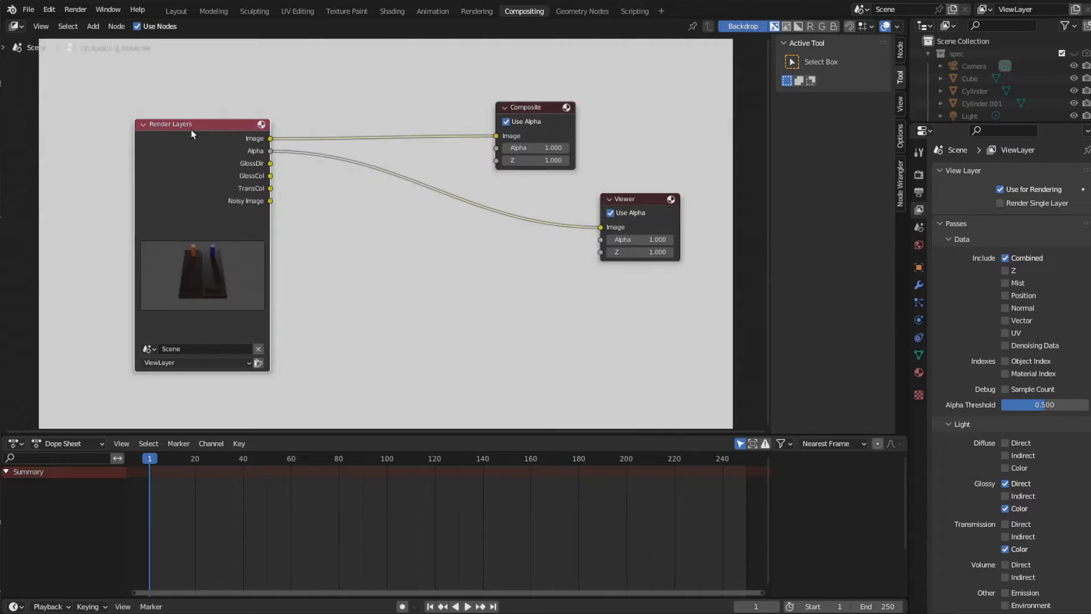
{"action": "left_click", "coordinate": [191, 129], "text": "ctrl+shift"}
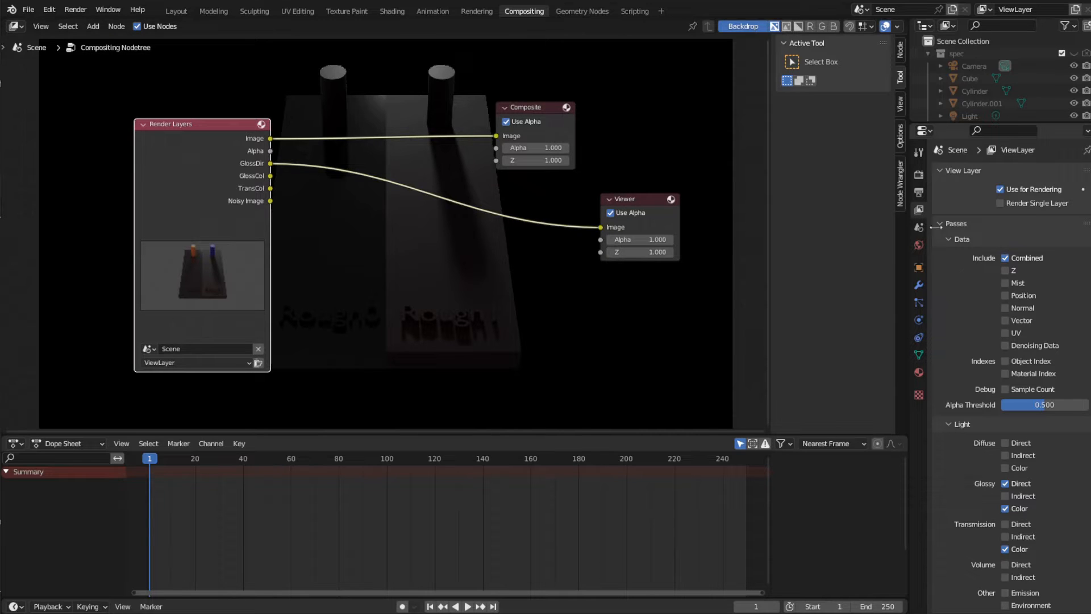
{"action": "scroll", "coordinate": [994, 467], "scroll_direction": "down", "scroll_amount": 6}
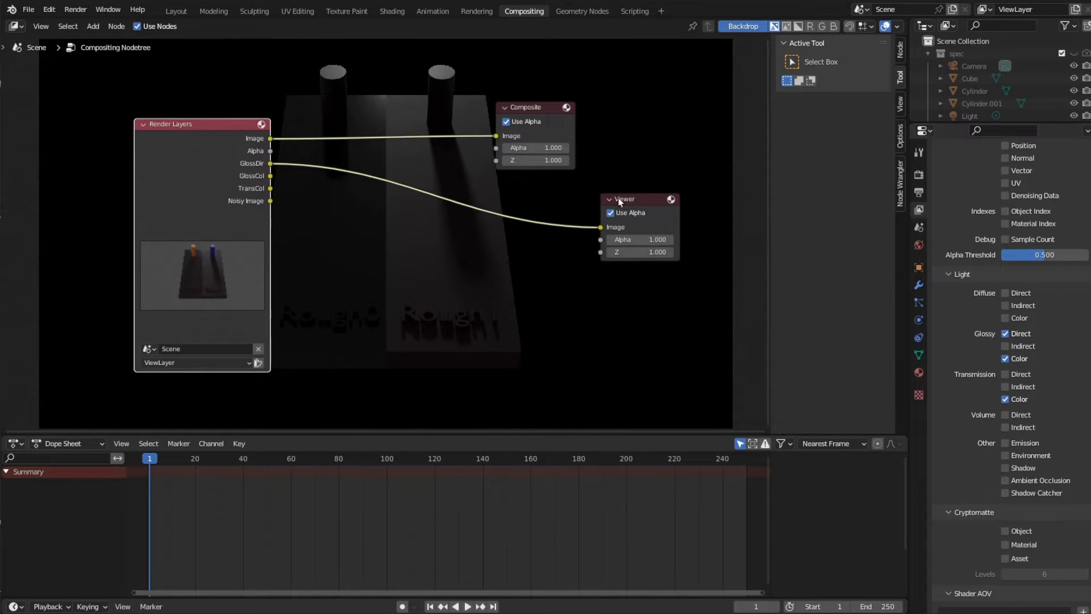
{"action": "left_click_drag", "start_coordinate": [620, 199], "coordinate": [635, 194]}
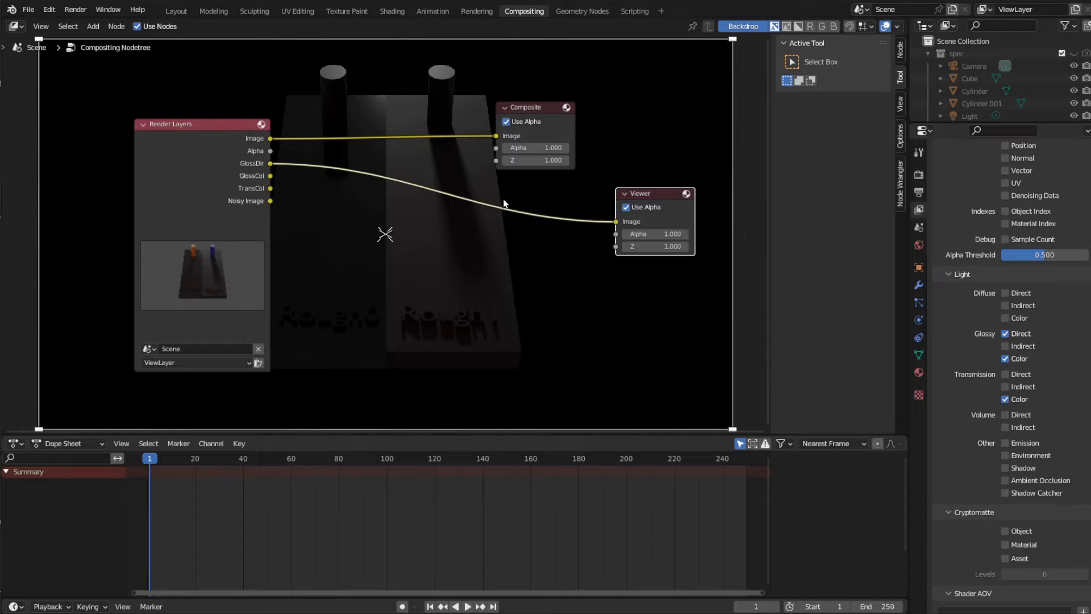
Step: Return from compositing to the 3D viewport and view the slab and cylinders from several angles and from farther away
{"action": "left_click", "coordinate": [214, 11]}
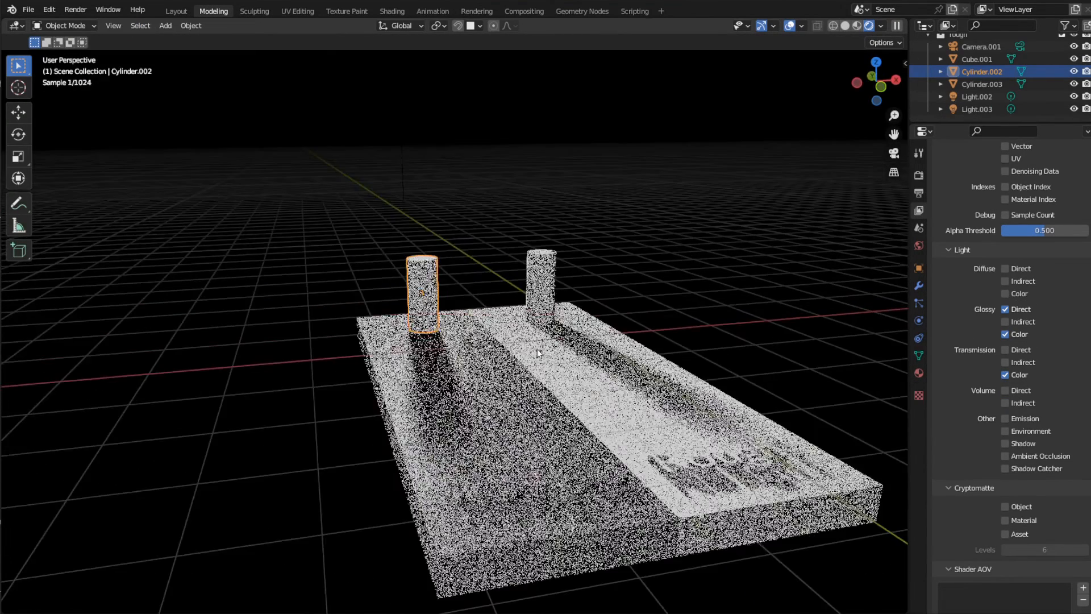
{"action": "middle_click_drag", "start_coordinate": [624, 322], "coordinate": [610, 318]}
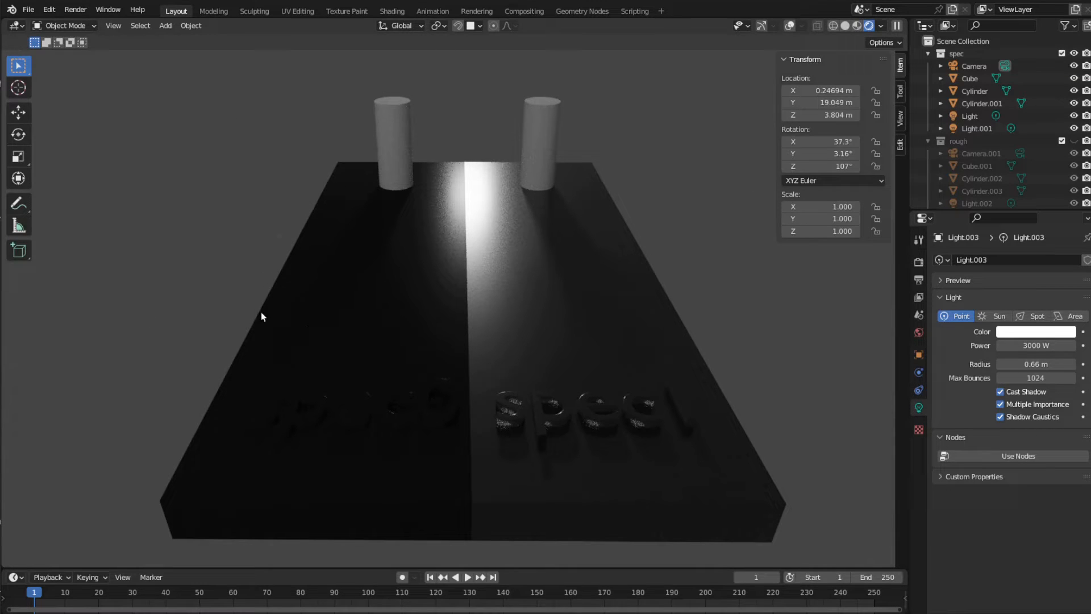
{"action": "scroll", "coordinate": [449, 355], "scroll_direction": "down", "scroll_amount": 6}
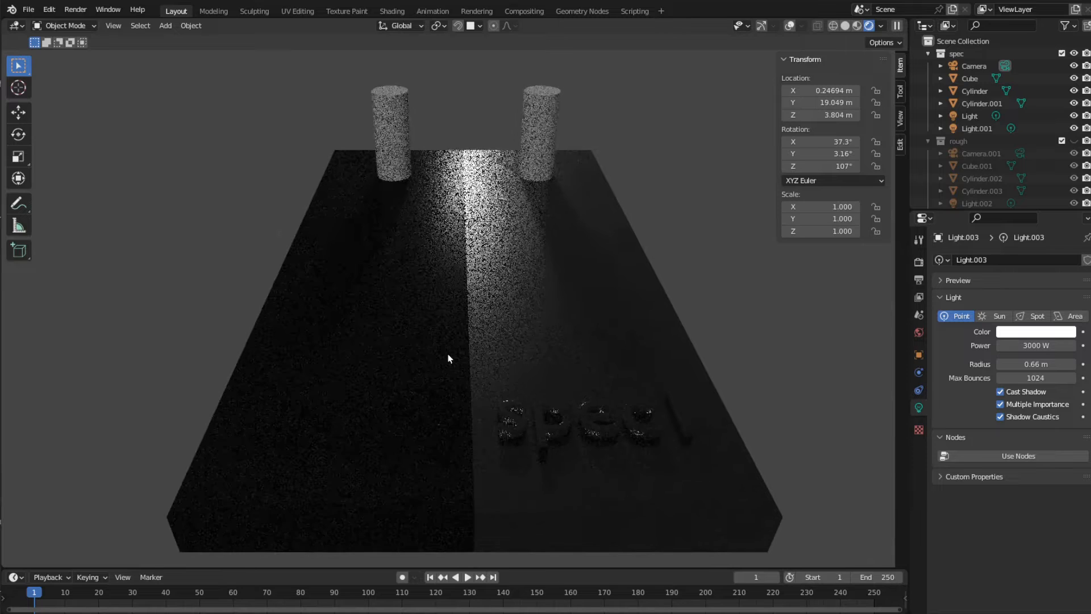
{"action": "middle_click_drag", "start_coordinate": [409, 346], "coordinate": [469, 339]}
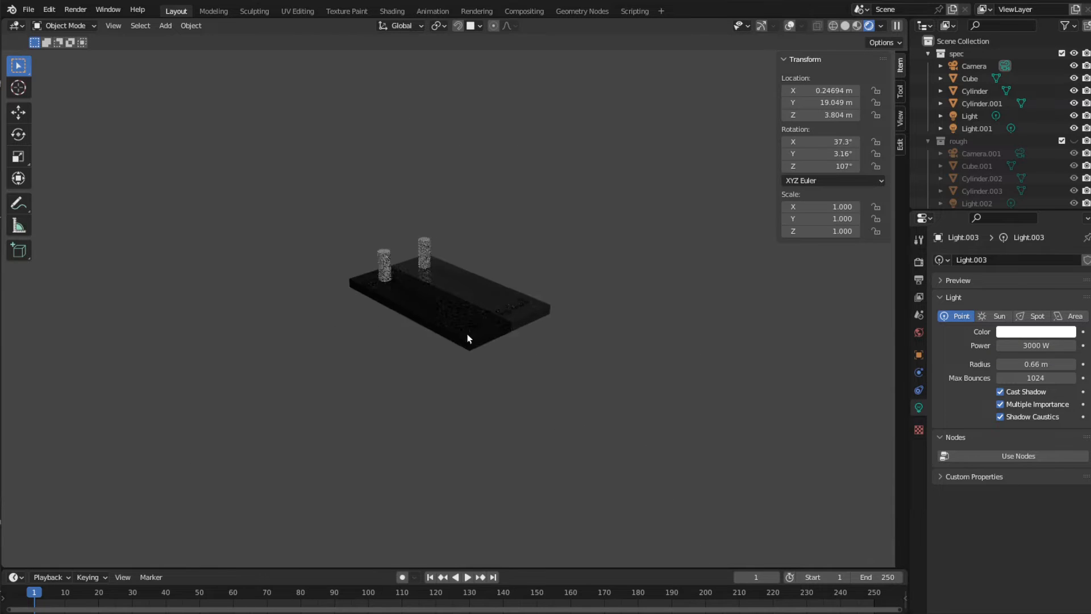
Step: Show the viewport overlays and select the point light behind the cylinders
{"action": "left_click", "coordinate": [790, 25]}
{"action": "middle_click_drag", "start_coordinate": [426, 217], "coordinate": [388, 317]}
{"action": "left_click", "coordinate": [266, 236]}
{"action": "middle_click_drag", "start_coordinate": [266, 235], "coordinate": [292, 271]}
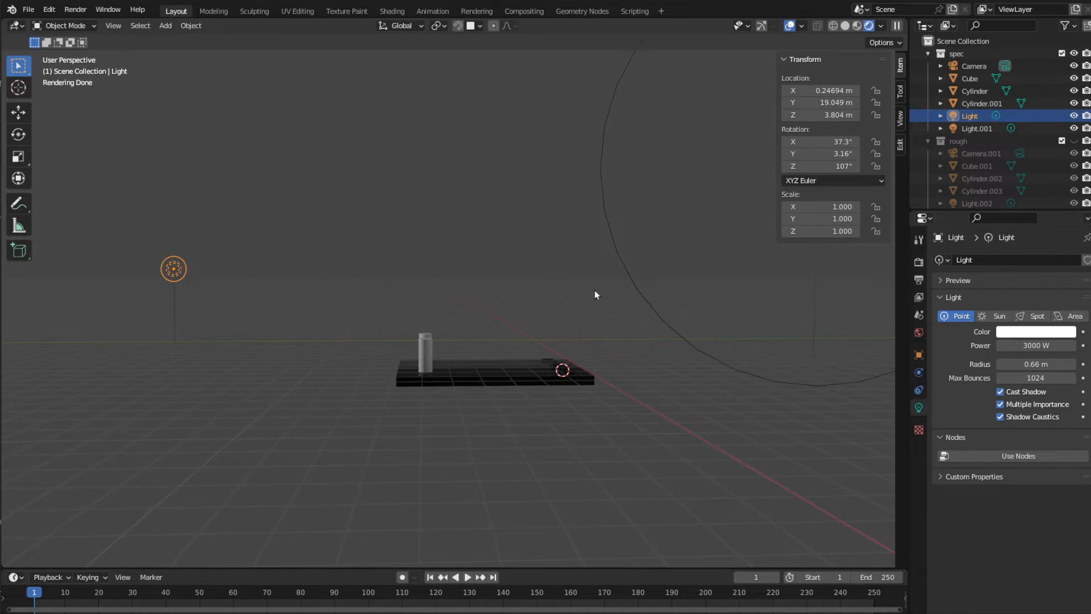
Step: Select the slab to inspect its material settings, clear the selection and view its position between the lights from the side
{"action": "middle_click_drag", "start_coordinate": [550, 364], "coordinate": [573, 520]}
{"action": "left_click", "coordinate": [489, 388]}
{"action": "scroll", "coordinate": [616, 341], "scroll_direction": "up", "scroll_amount": 3}
{"action": "left_click", "coordinate": [615, 341]}
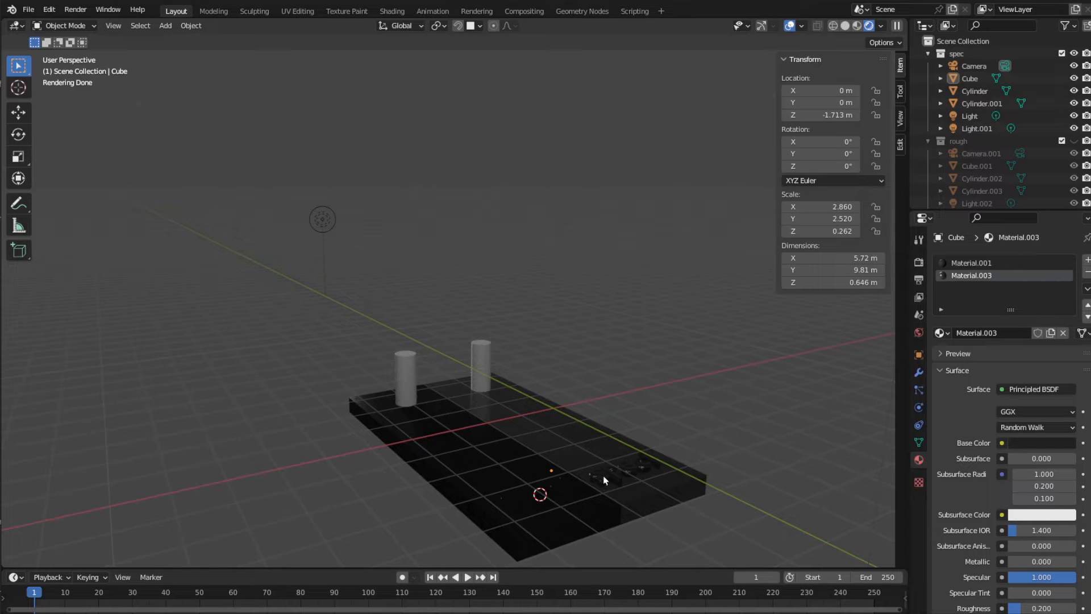
{"action": "middle_click_drag", "start_coordinate": [454, 439], "coordinate": [408, 418]}
{"action": "middle_click_drag", "start_coordinate": [511, 385], "coordinate": [478, 367]}
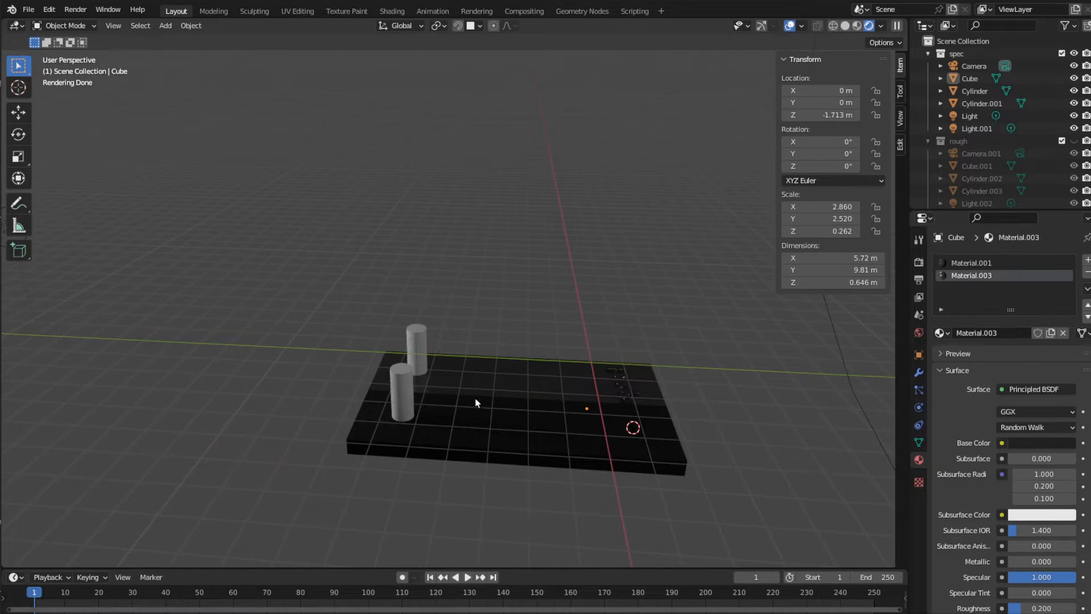
{"action": "scroll", "coordinate": [477, 400], "scroll_direction": "down", "scroll_amount": 2}
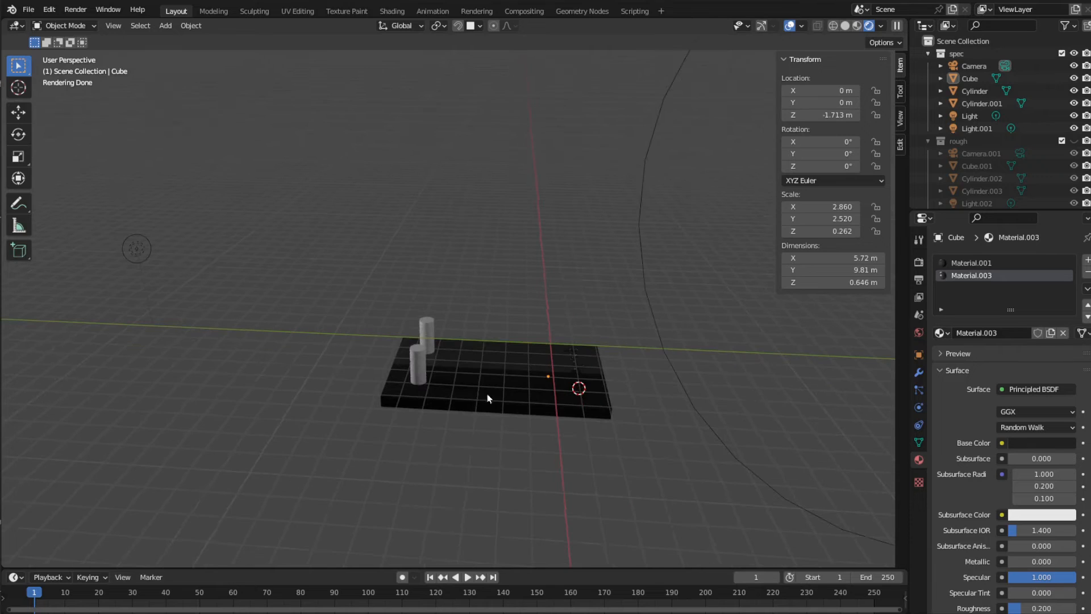
{"action": "middle_click_drag", "start_coordinate": [490, 398], "coordinate": [478, 393]}
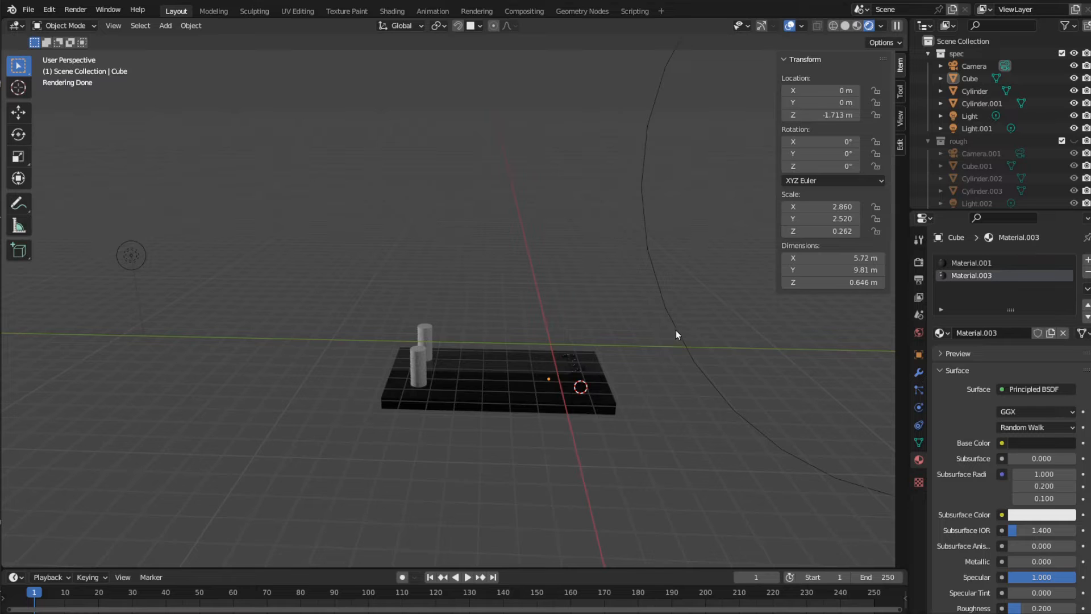
Step: Examine how light reflects off the specular and non-specular halves of the slab from above, close up and at a grazing angle
{"action": "middle_click_drag", "start_coordinate": [683, 335], "coordinate": [603, 346]}
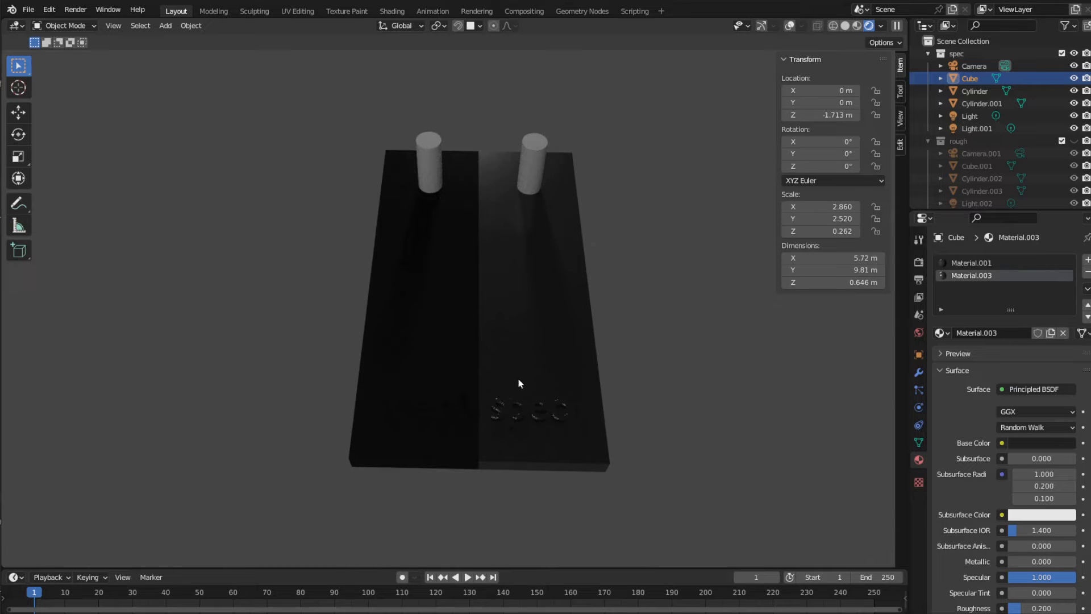
{"action": "scroll", "coordinate": [519, 383], "scroll_direction": "up", "scroll_amount": 1}
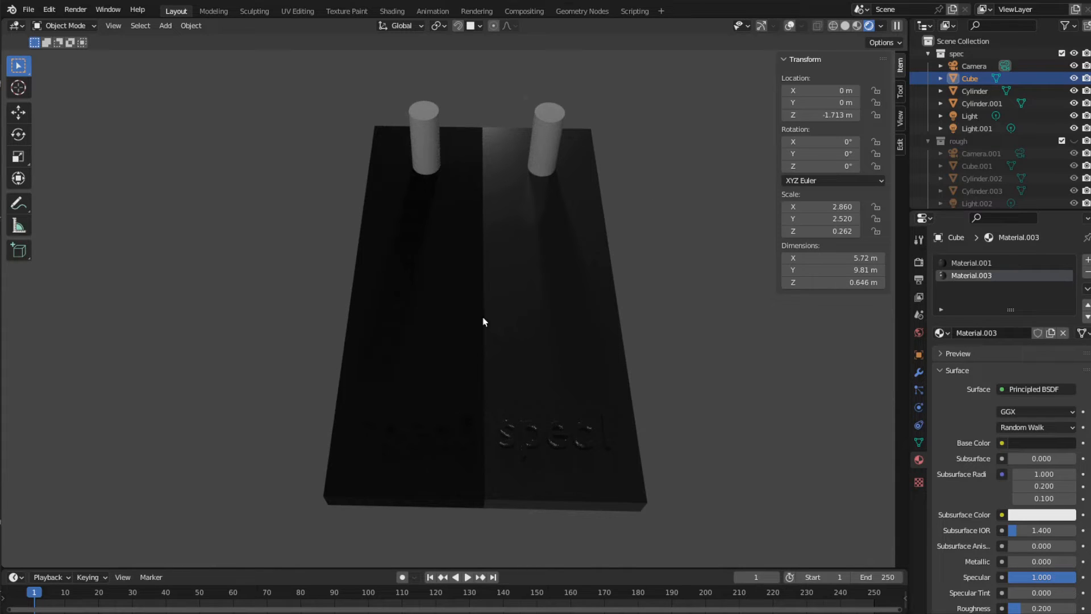
{"action": "middle_click_drag", "start_coordinate": [524, 312], "coordinate": [529, 323]}
{"action": "scroll", "coordinate": [526, 316], "scroll_direction": "up", "scroll_amount": 5}
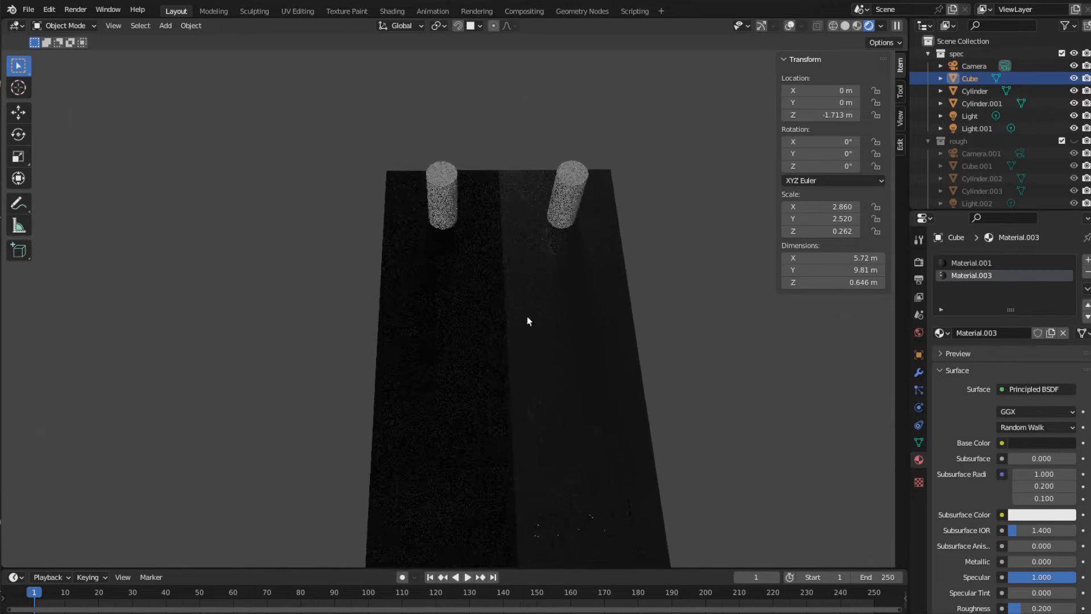
{"action": "middle_click_drag", "start_coordinate": [629, 302], "coordinate": [633, 278]}
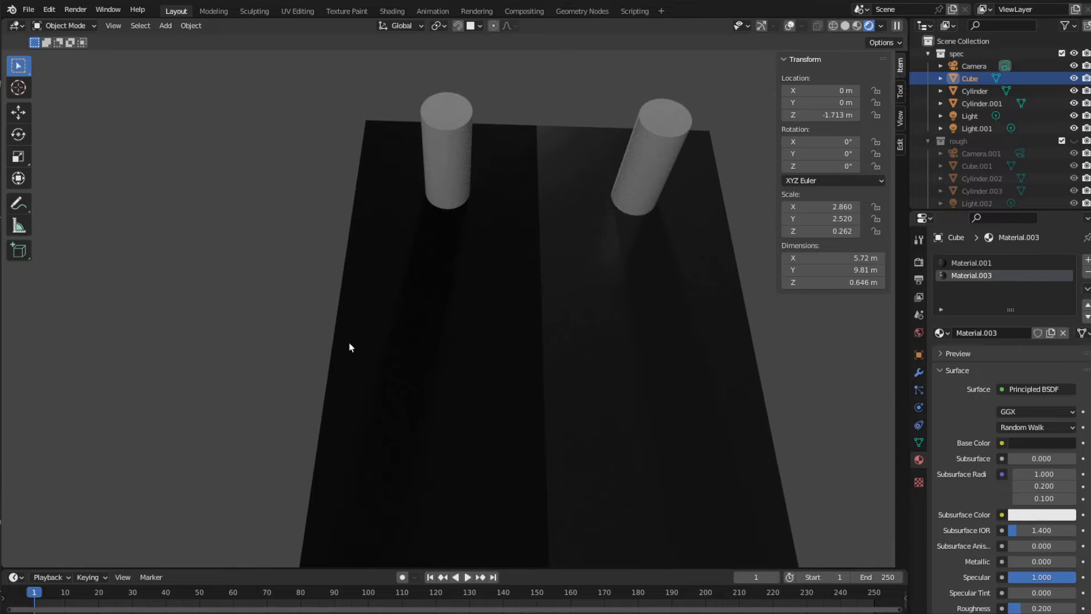
{"action": "middle_click_drag", "start_coordinate": [281, 384], "coordinate": [418, 304]}
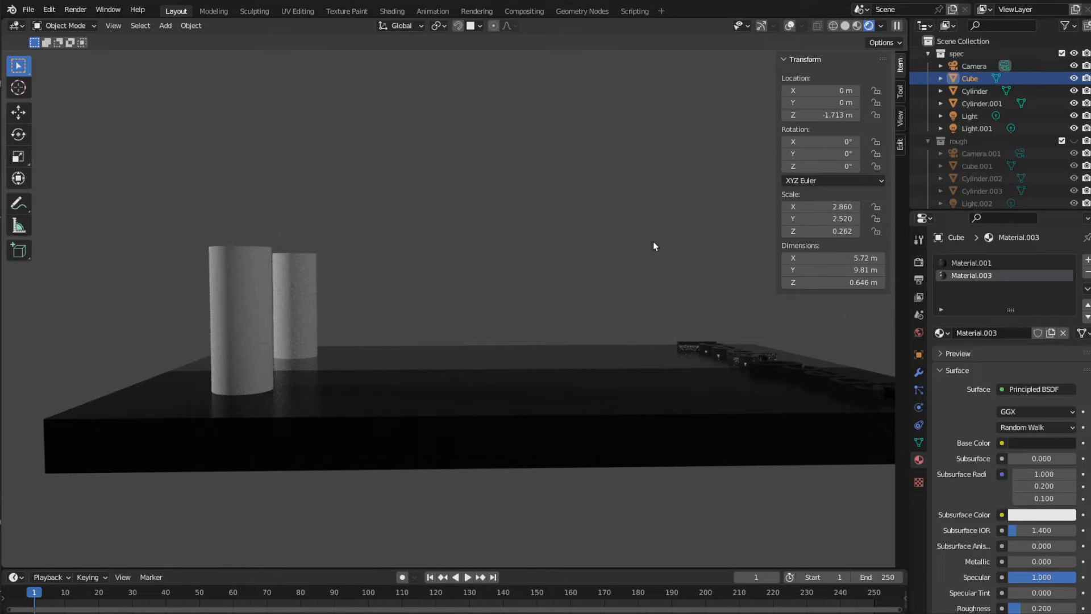
{"action": "middle_click_drag", "start_coordinate": [635, 262], "coordinate": [489, 385]}
{"action": "scroll", "coordinate": [487, 384], "scroll_direction": "down", "scroll_amount": 3}
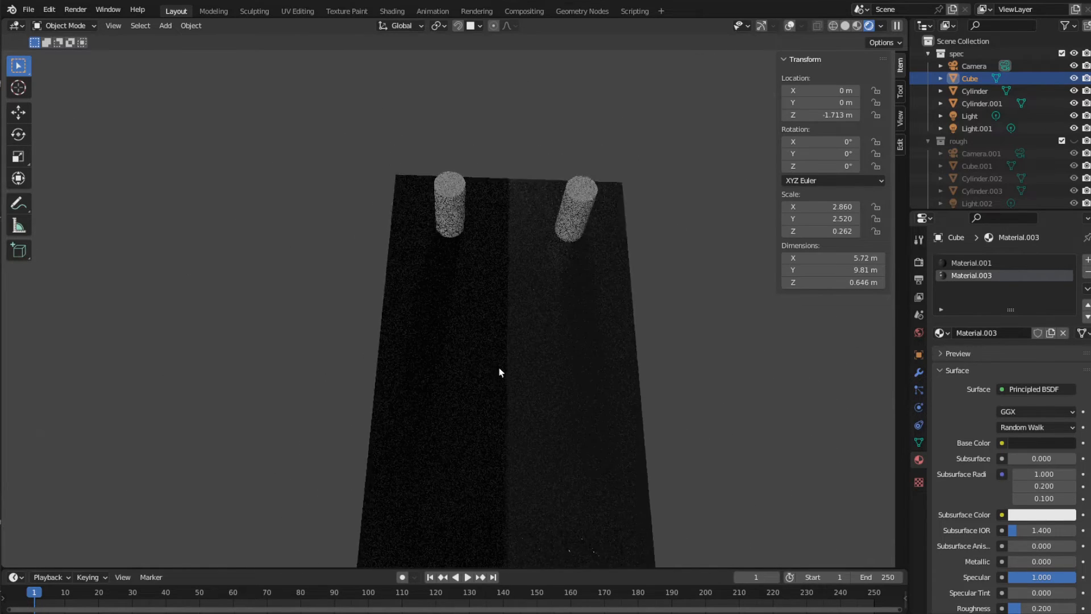
Step: Compare the slab's reflections from above, from the side and from a low angle facing the two cylinders
{"action": "mouse_move", "coordinate": [500, 397]}
{"action": "middle_mouse_down"}
{"action": "mouse_move", "coordinate": [489, 304]}
{"action": "mouse_move", "coordinate": [490, 433]}
{"action": "mouse_move", "coordinate": [488, 332]}
{"action": "mouse_move", "coordinate": [507, 399]}
{"action": "middle_mouse_up"}
{"action": "scroll", "coordinate": [488, 295], "scroll_direction": "up", "scroll_amount": 3}
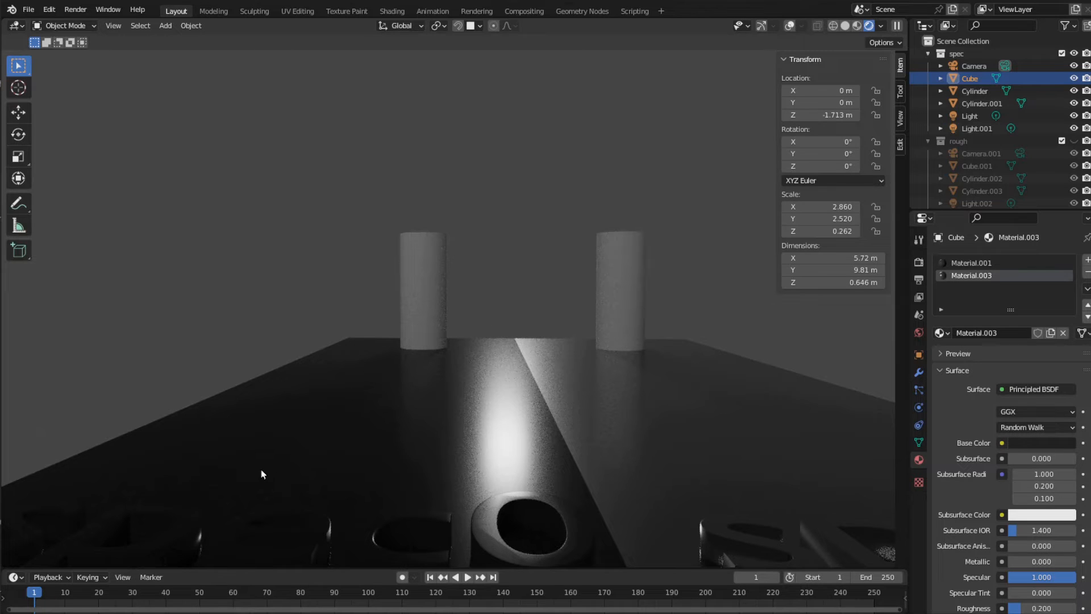
{"action": "middle_click_drag", "start_coordinate": [291, 467], "coordinate": [495, 428]}
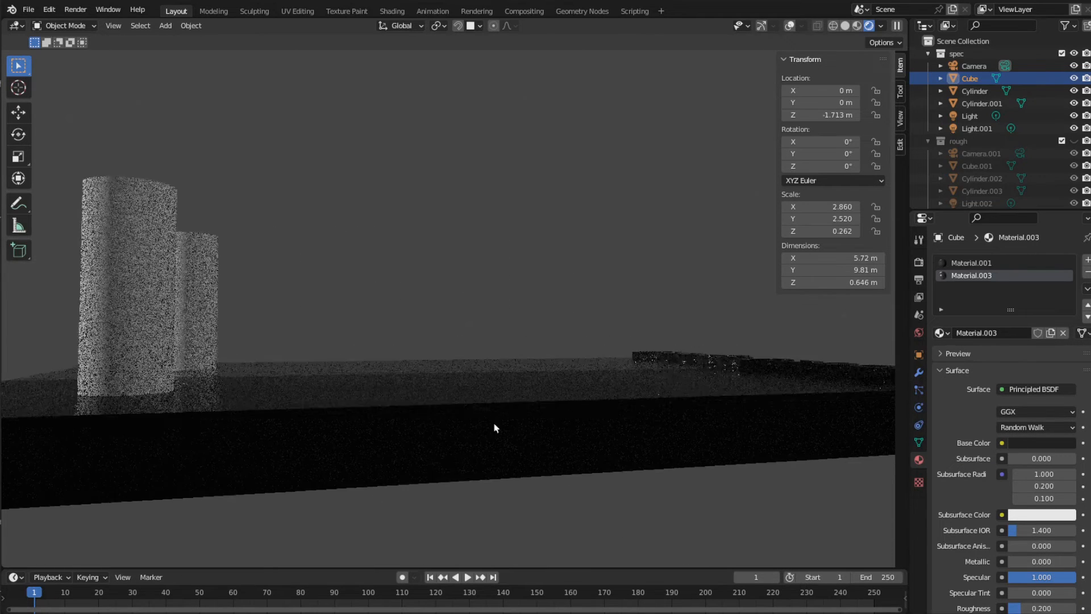
{"action": "middle_click_drag", "start_coordinate": [721, 233], "coordinate": [697, 273]}
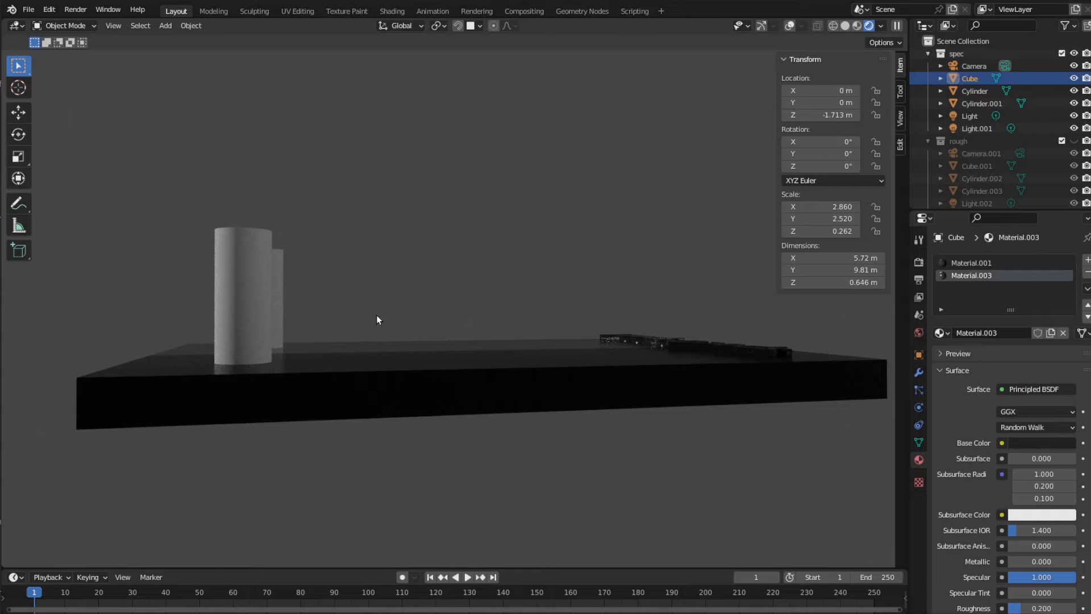
{"action": "middle_click_drag", "start_coordinate": [592, 303], "coordinate": [463, 322]}
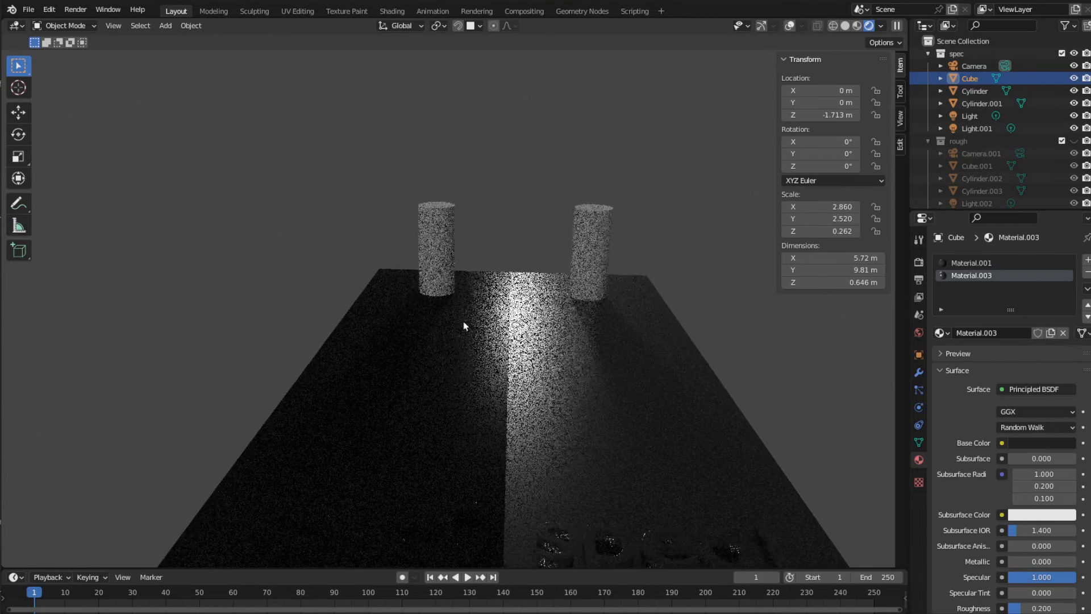
{"action": "middle_click_drag", "start_coordinate": [533, 376], "coordinate": [597, 392]}
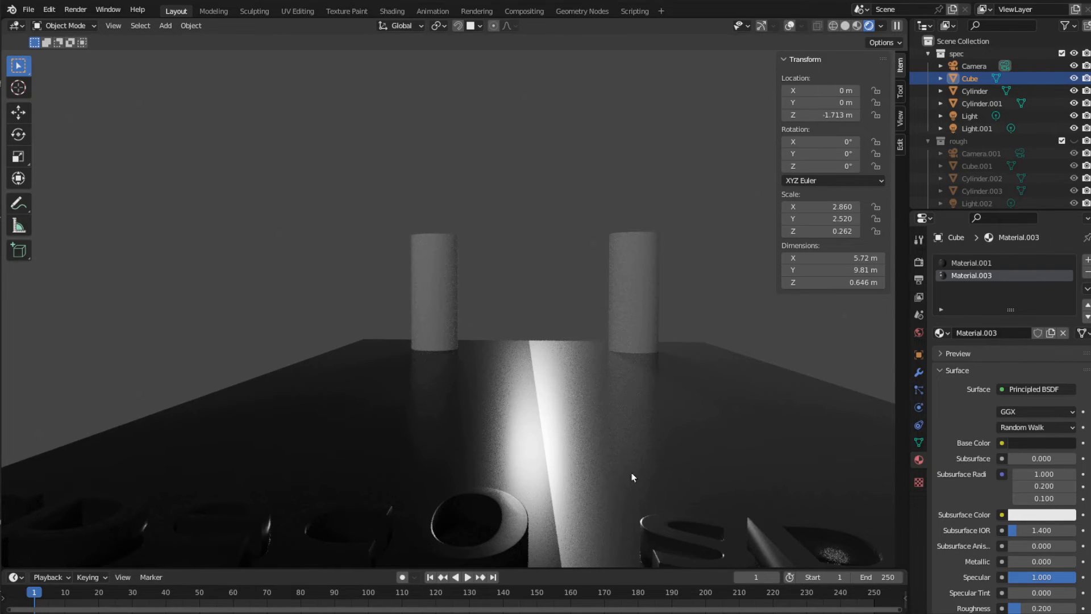
Step: Examine the light streak across both halves of the slab from the side, close up and near the raised lettering
{"action": "middle_click_drag", "start_coordinate": [632, 476], "coordinate": [576, 379]}
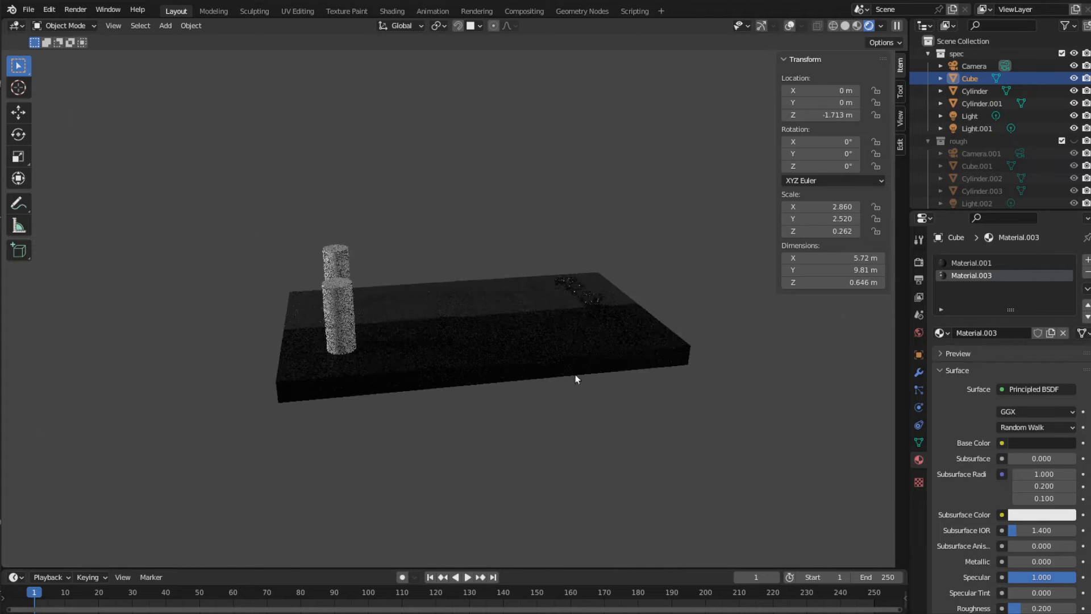
{"action": "scroll", "coordinate": [532, 330], "scroll_direction": "up", "scroll_amount": 3}
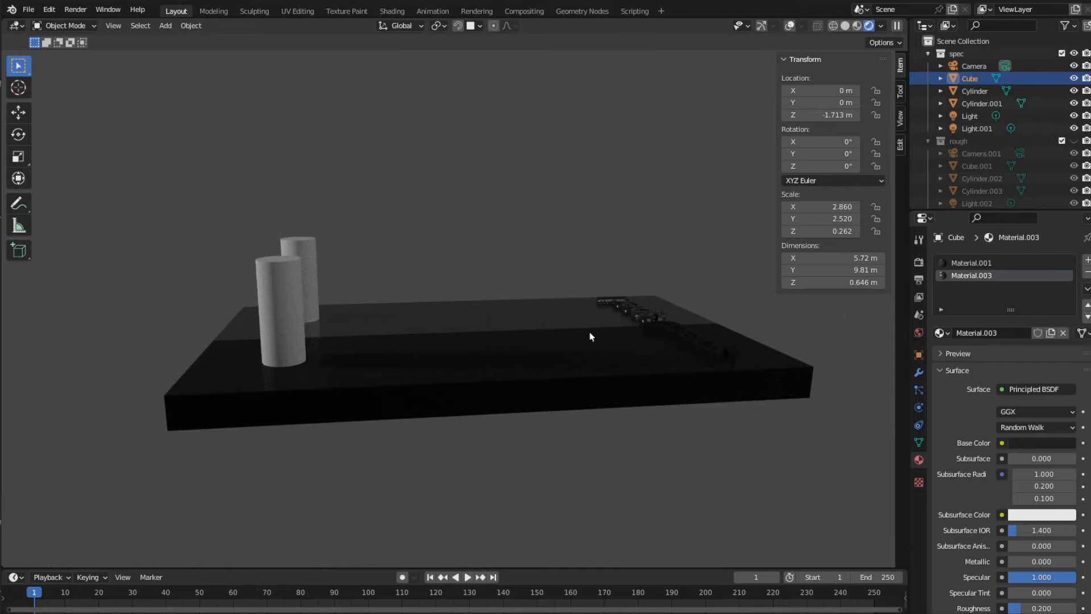
{"action": "middle_click_drag", "start_coordinate": [595, 310], "coordinate": [510, 302]}
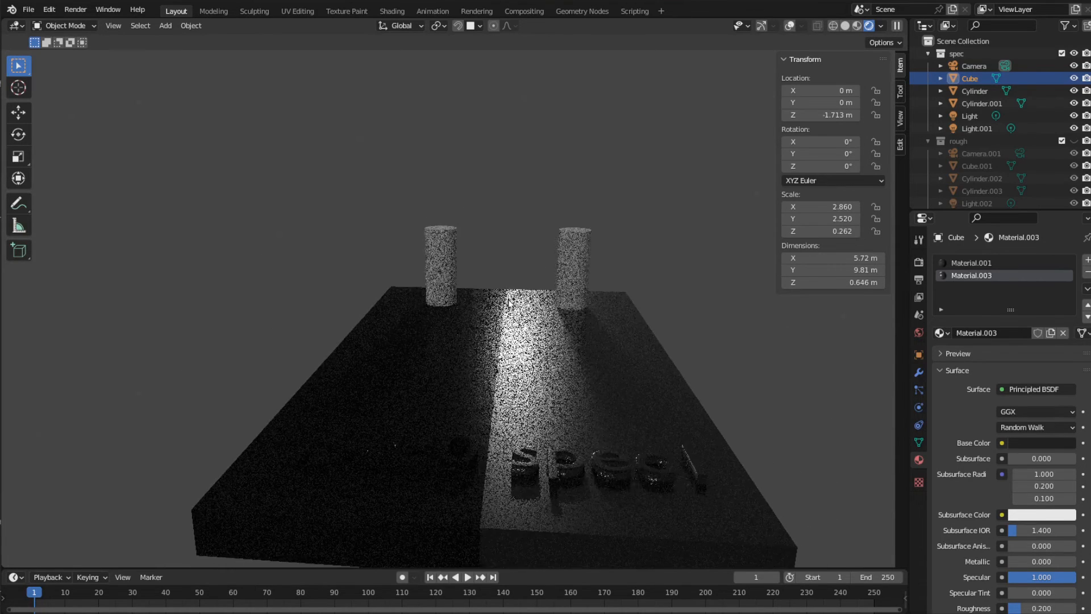
{"action": "scroll", "coordinate": [477, 316], "scroll_direction": "up", "scroll_amount": 5}
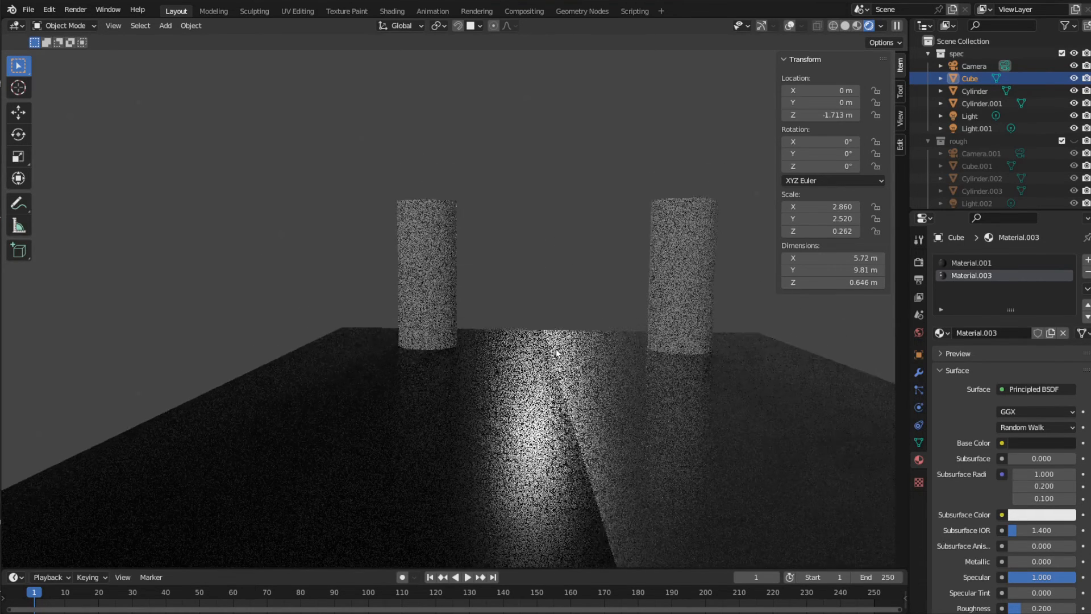
{"action": "middle_click_drag", "start_coordinate": [557, 352], "coordinate": [558, 290]}
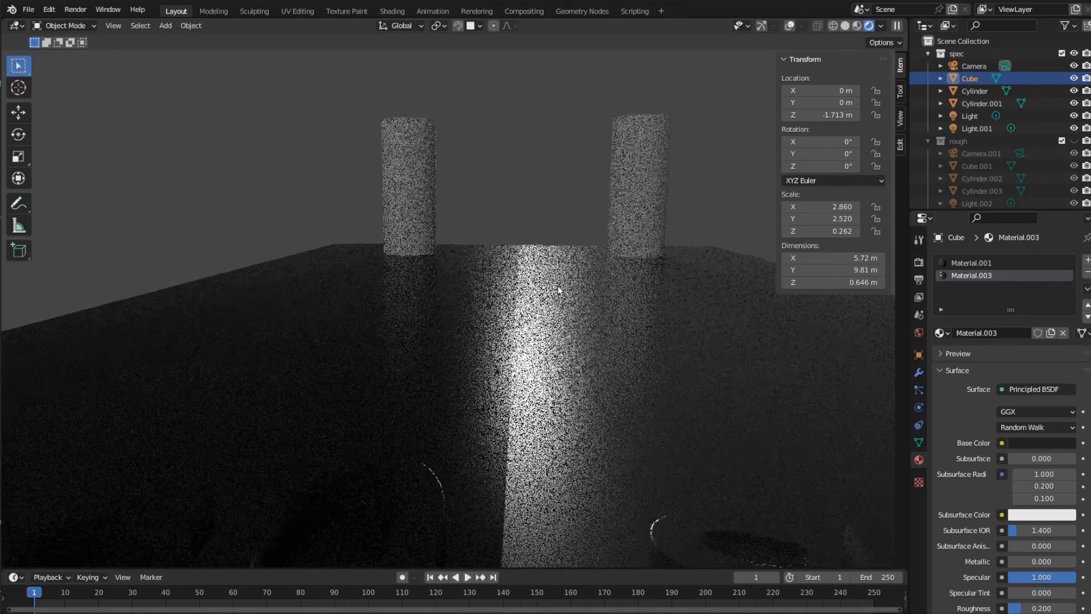
{"action": "scroll", "coordinate": [557, 284], "scroll_direction": "down", "scroll_amount": 2}
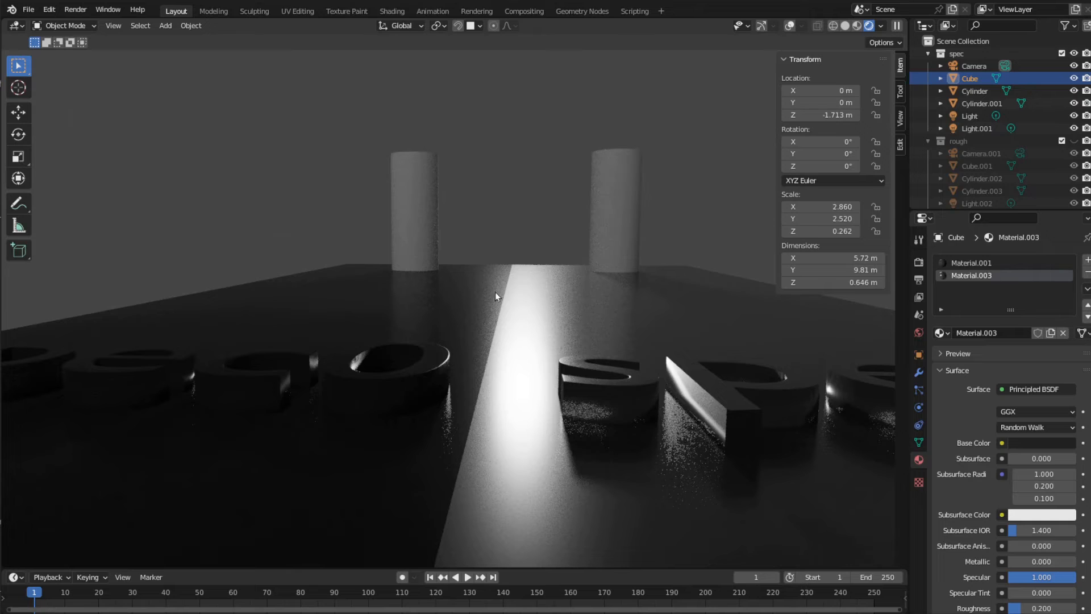
{"action": "scroll", "coordinate": [483, 290], "scroll_direction": "down", "scroll_amount": 3}
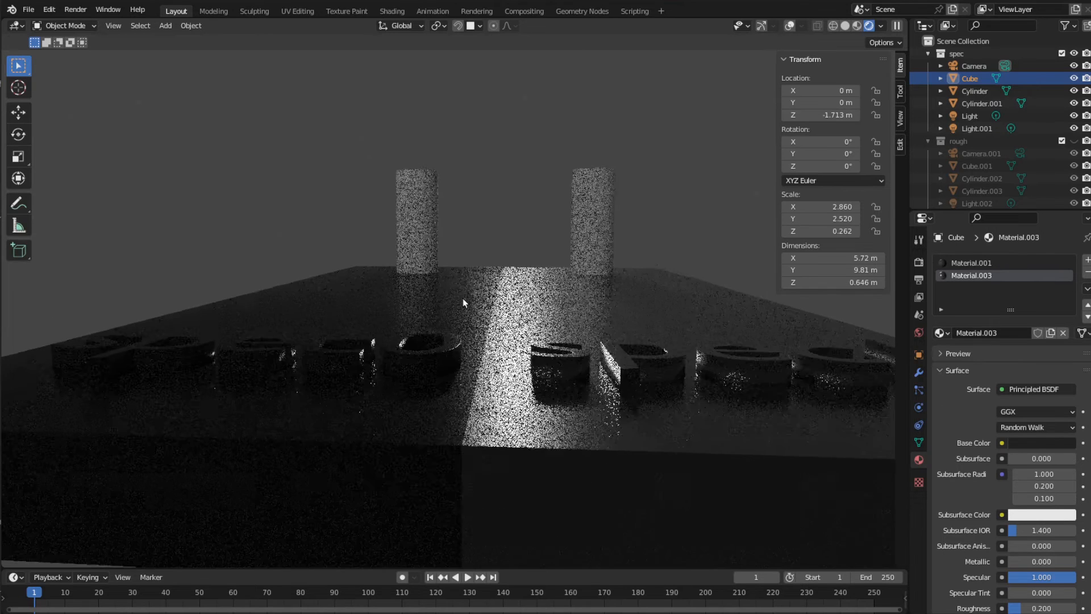
{"action": "scroll", "coordinate": [453, 339], "scroll_direction": "up", "scroll_amount": 3}
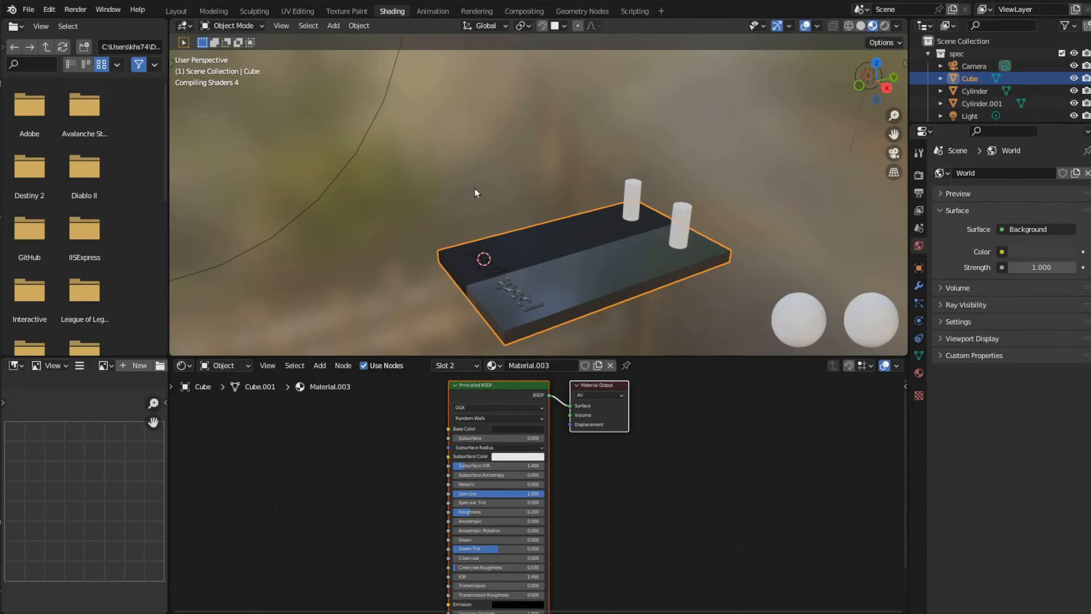
Step: Set the viewport shading to Rendered and view the slab from a low angle facing the cylinders
{"action": "middle_click_drag", "start_coordinate": [538, 359], "coordinate": [597, 341]}
{"action": "scroll", "coordinate": [496, 485], "scroll_direction": "up", "scroll_amount": 1}
{"action": "middle_click_drag", "start_coordinate": [517, 357], "coordinate": [520, 274]}
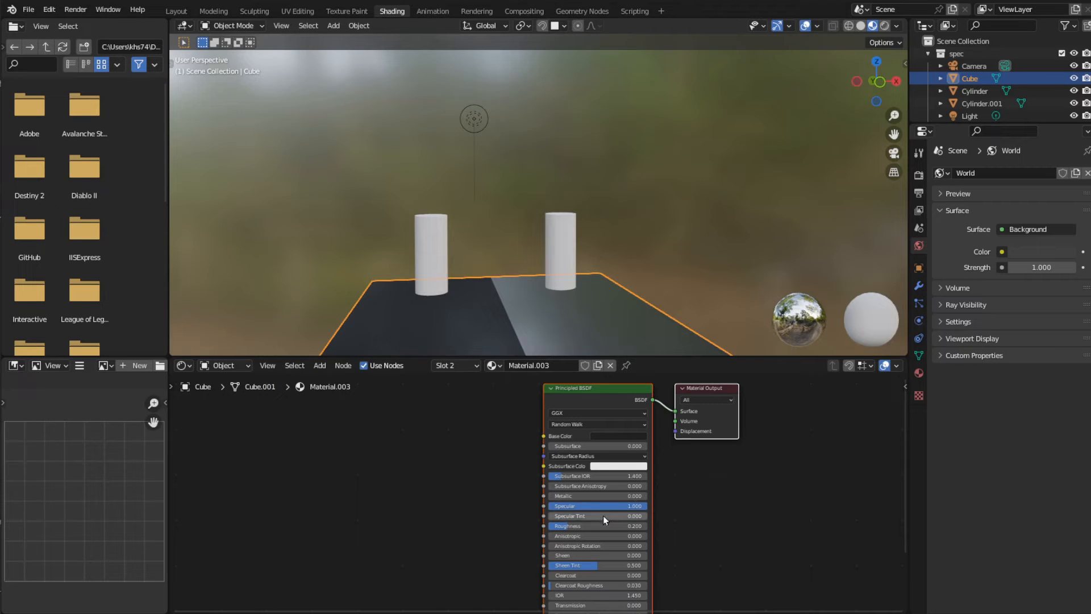
{"action": "middle_click_drag", "start_coordinate": [565, 347], "coordinate": [508, 322]}
{"action": "key", "text": "z"}
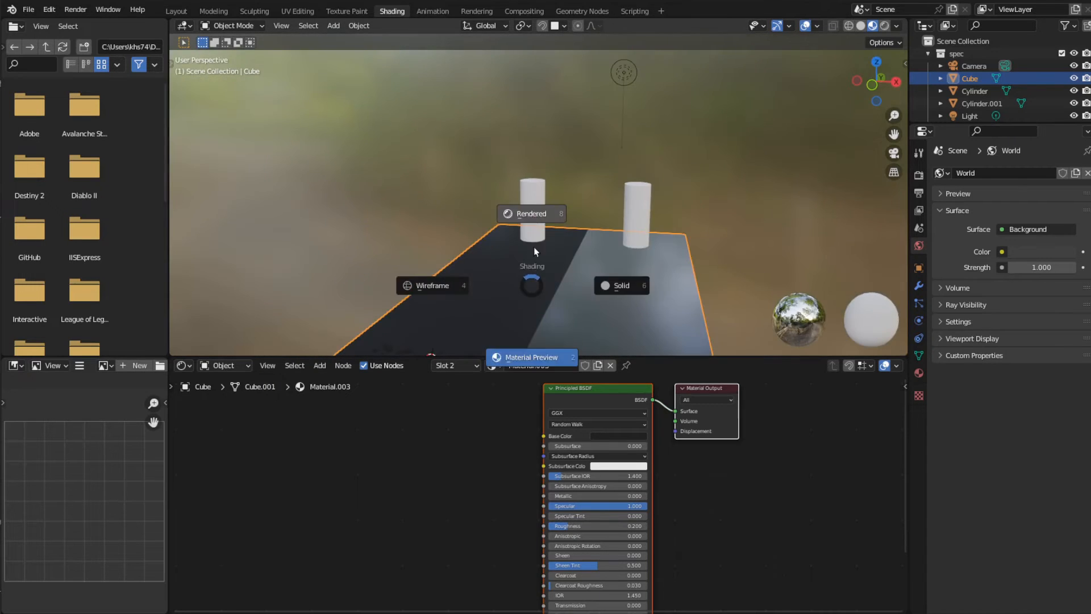
{"action": "left_click", "coordinate": [528, 214]}
{"action": "mouse_move", "coordinate": [529, 213]}
{"action": "middle_mouse_down"}
{"action": "mouse_move", "coordinate": [608, 276]}
{"action": "mouse_move", "coordinate": [582, 303]}
{"action": "mouse_move", "coordinate": [593, 299]}
{"action": "mouse_move", "coordinate": [558, 197]}
{"action": "middle_mouse_up"}
{"action": "scroll", "coordinate": [558, 197], "scroll_direction": "up", "scroll_amount": 3}
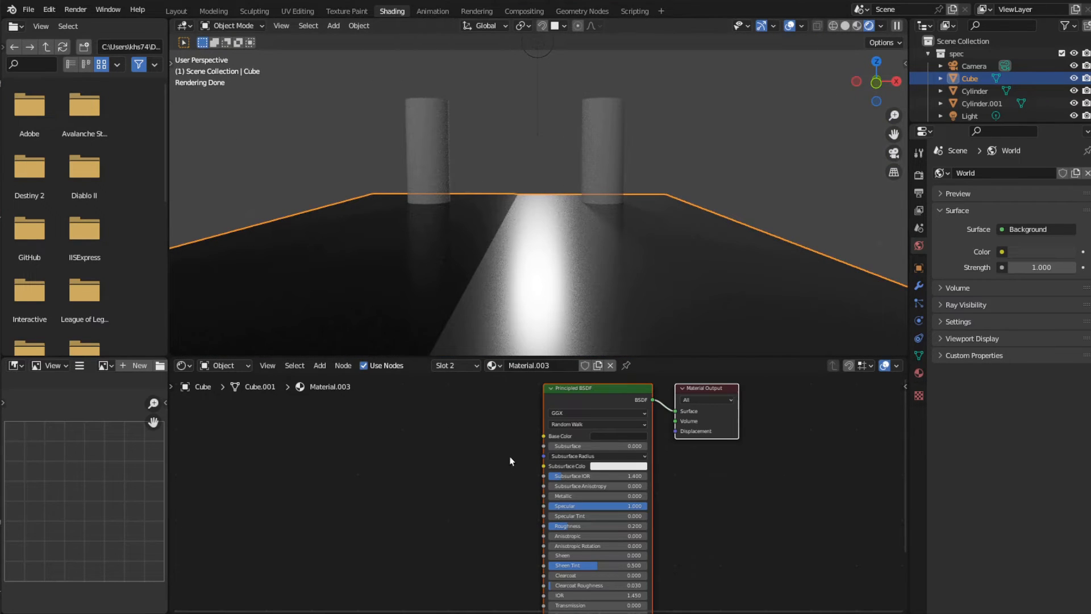
Step: Add a Fresnel node to Material.003, link its Fac output to the Material Output's Surface and inspect the slab at steep and grazing angles
{"action": "middle_click_drag", "start_coordinate": [465, 406], "coordinate": [548, 459]}
{"action": "key", "text": "shift+a"}
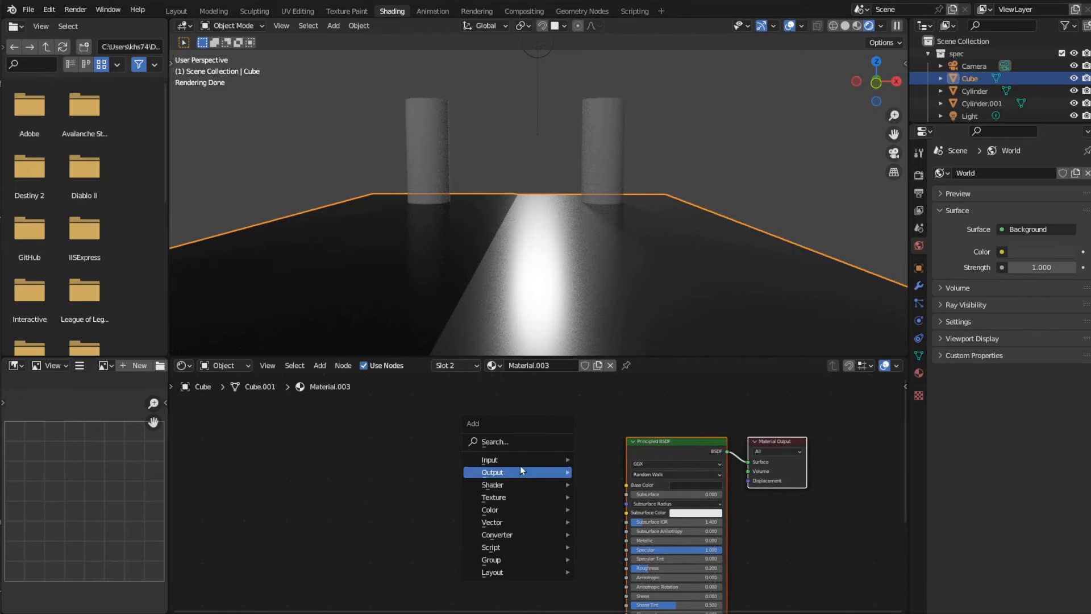
{"action": "mouse_move", "coordinate": [520, 462]}
{"action": "left_click", "coordinate": [629, 295]}
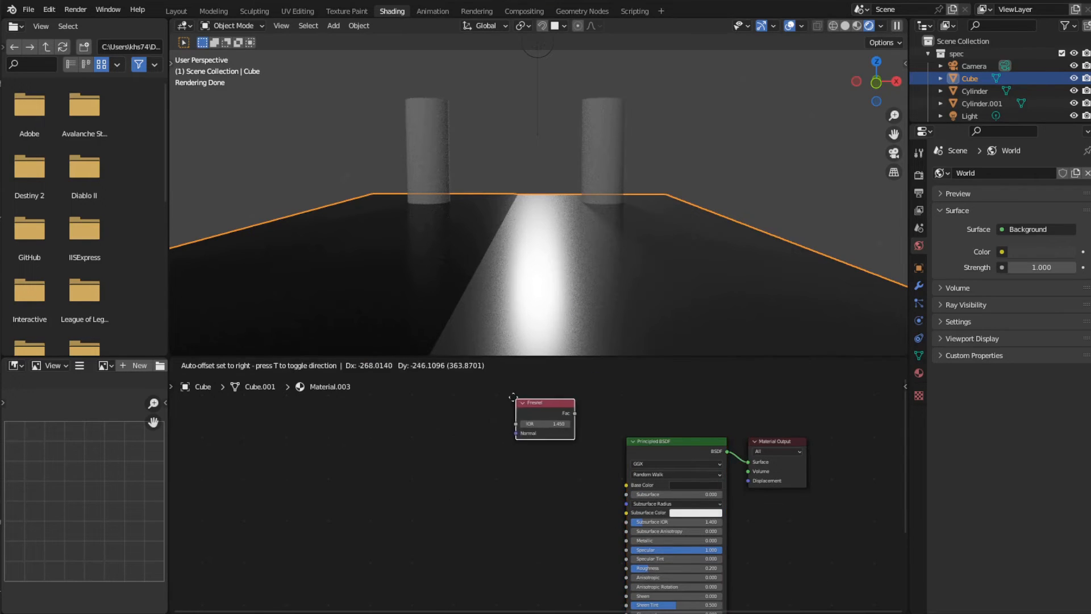
{"action": "scroll", "coordinate": [540, 398], "scroll_direction": "up", "scroll_amount": 2}
{"action": "left_click", "coordinate": [567, 422]}
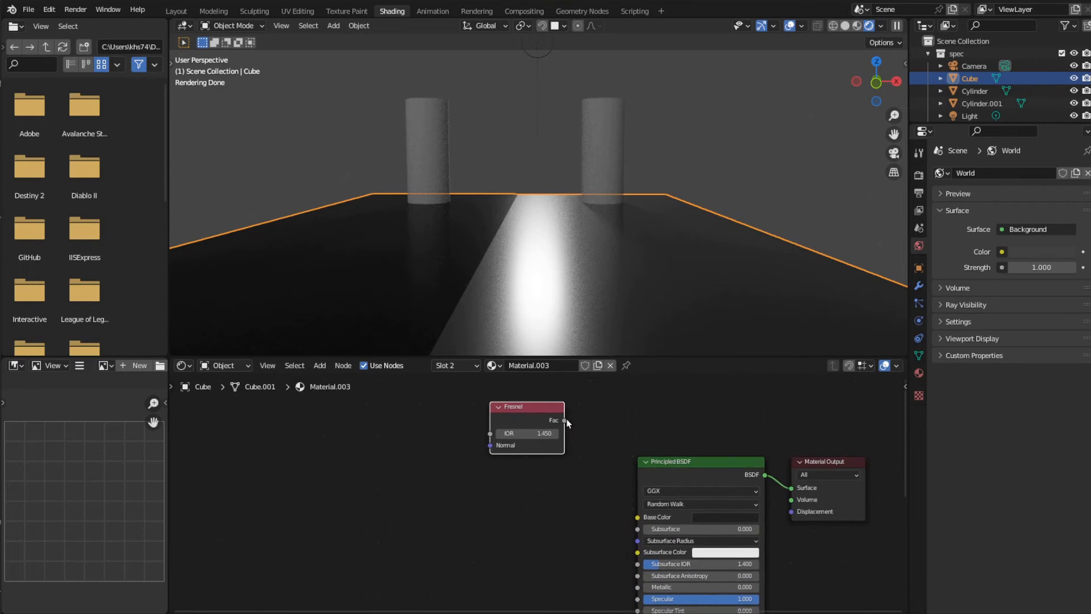
{"action": "left_click_drag", "start_coordinate": [566, 421], "coordinate": [790, 487]}
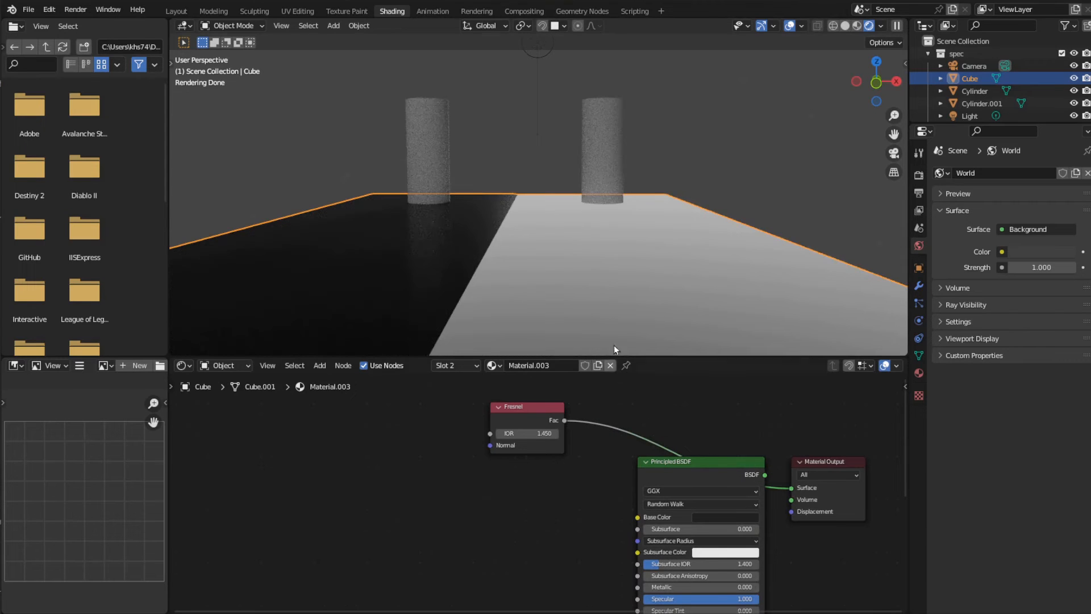
{"action": "middle_click_drag", "start_coordinate": [616, 284], "coordinate": [615, 329]}
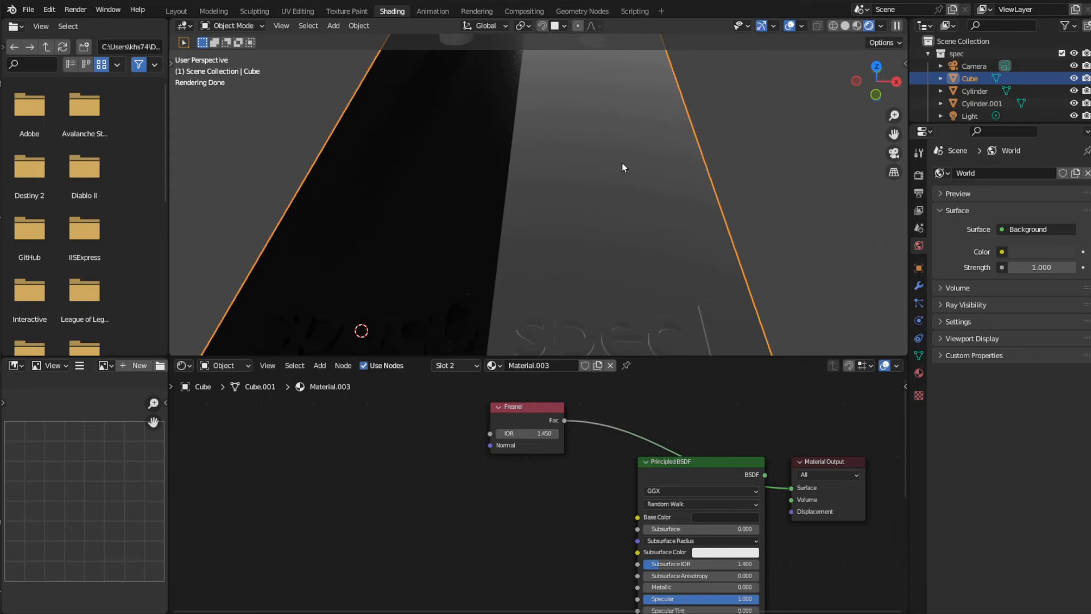
{"action": "middle_click_drag", "start_coordinate": [622, 162], "coordinate": [617, 88]}
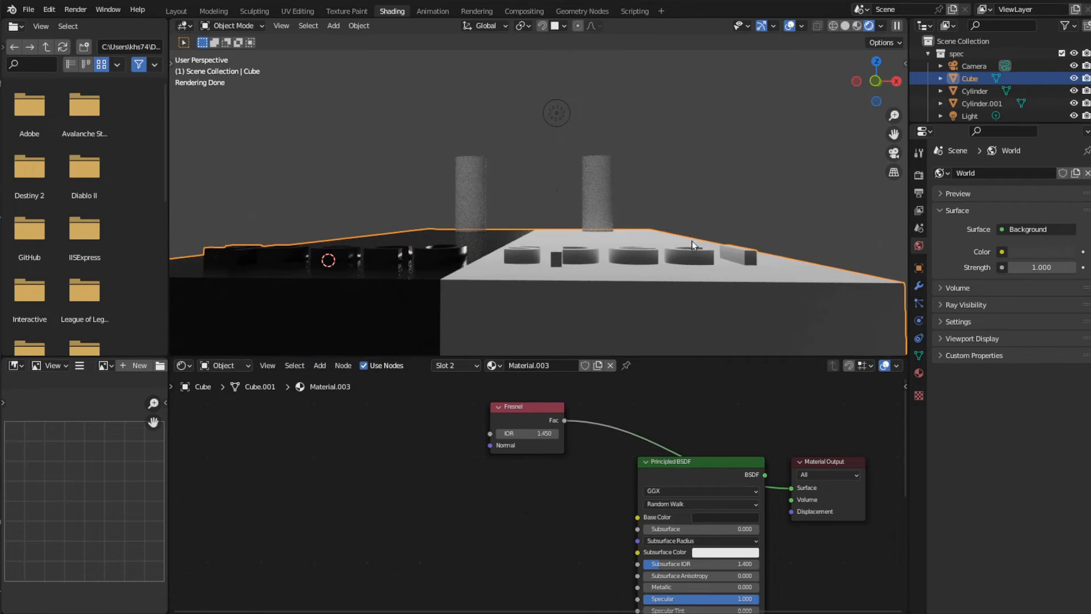
{"action": "mouse_move", "coordinate": [617, 223]}
{"action": "middle_mouse_down"}
{"action": "mouse_move", "coordinate": [625, 325]}
{"action": "mouse_move", "coordinate": [609, 212]}
{"action": "mouse_move", "coordinate": [625, 310]}
{"action": "mouse_move", "coordinate": [611, 226]}
{"action": "middle_mouse_up"}
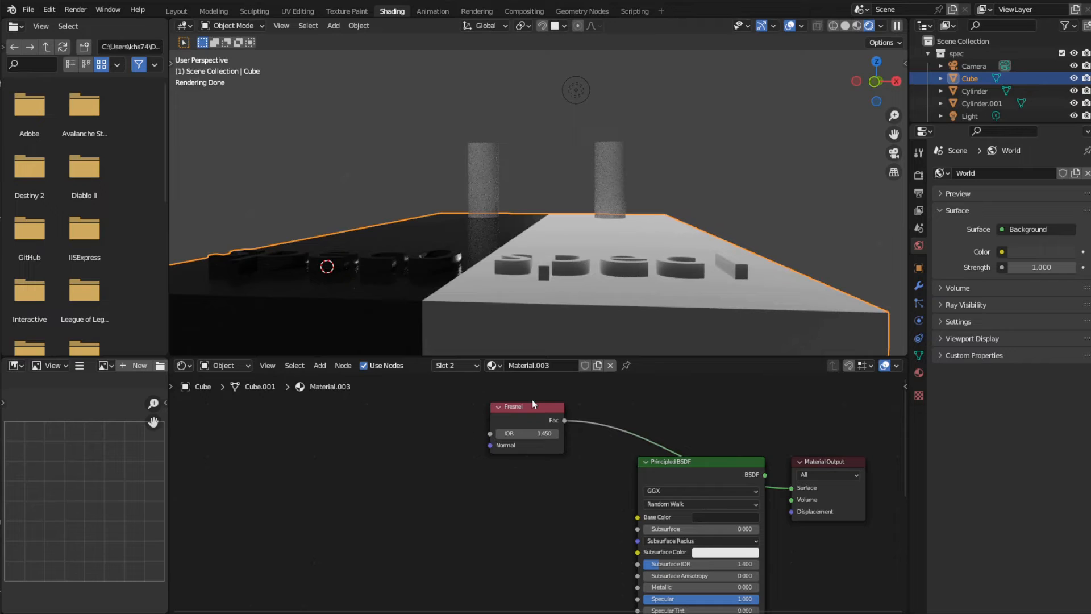
Step: Space out the nodes, insert a Mix Shader before the Material Output and link the Fresnel output to its Fac input
{"action": "left_click_drag", "start_coordinate": [534, 404], "coordinate": [575, 386]}
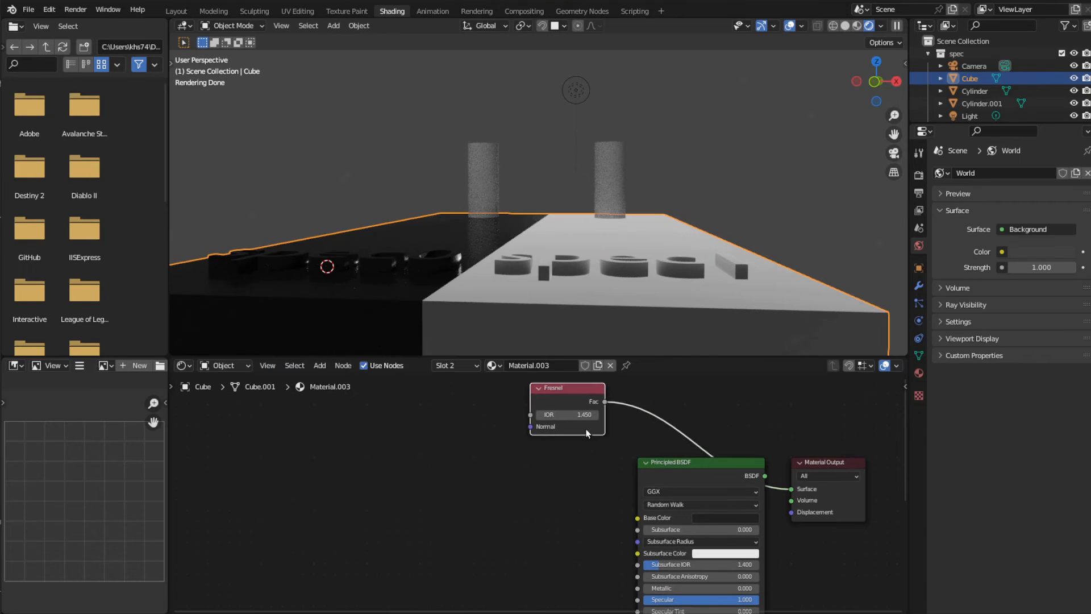
{"action": "left_click_drag", "start_coordinate": [672, 465], "coordinate": [544, 492]}
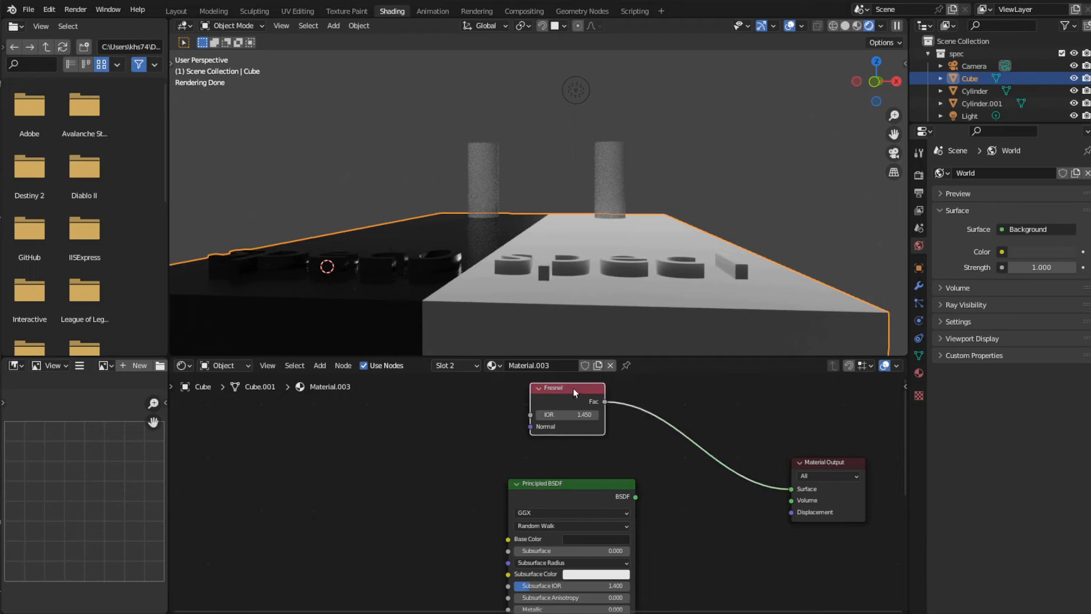
{"action": "left_click_drag", "start_coordinate": [565, 388], "coordinate": [457, 419]}
{"action": "key", "text": "shift+a"}
{"action": "mouse_move", "coordinate": [670, 404]}
{"action": "mouse_move", "coordinate": [625, 413]}
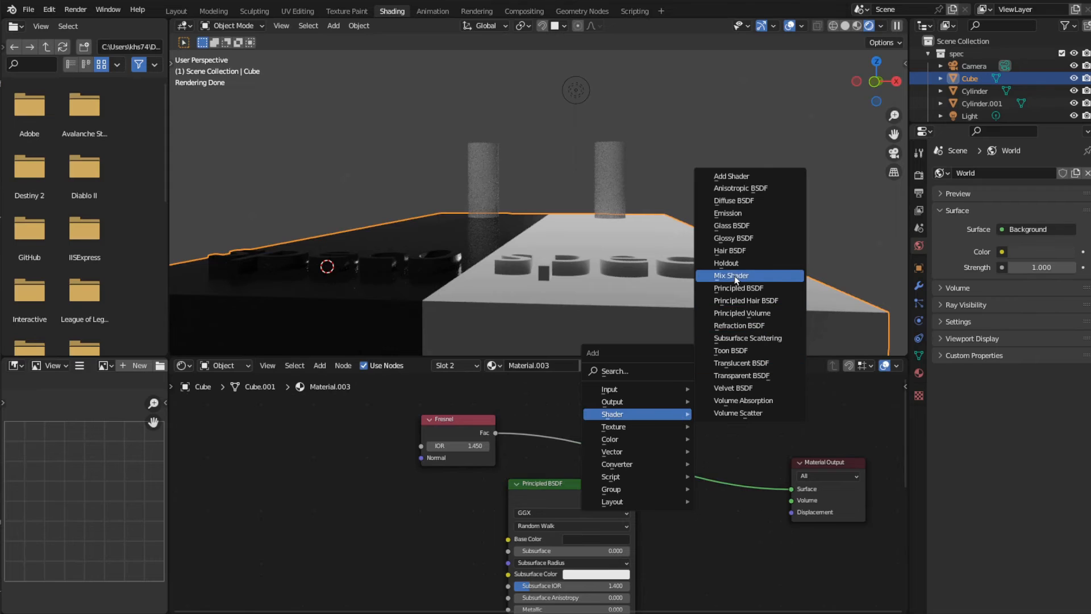
{"action": "left_click", "coordinate": [737, 279]}
{"action": "left_click", "coordinate": [669, 441]}
{"action": "middle_click_drag", "start_coordinate": [669, 441], "coordinate": [680, 391]}
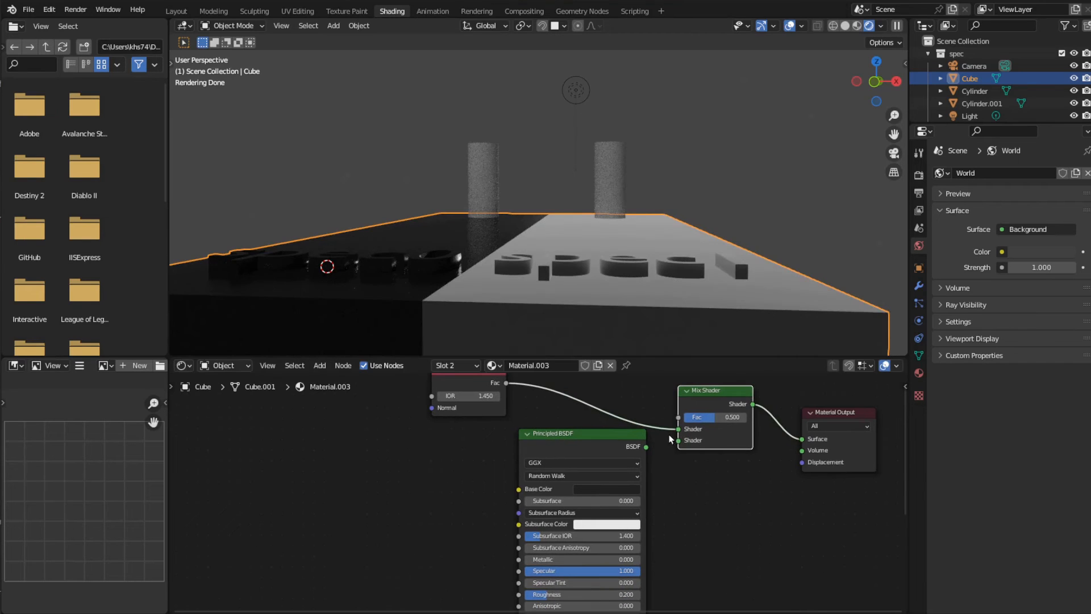
{"action": "left_click_drag", "start_coordinate": [678, 429], "coordinate": [678, 417]}
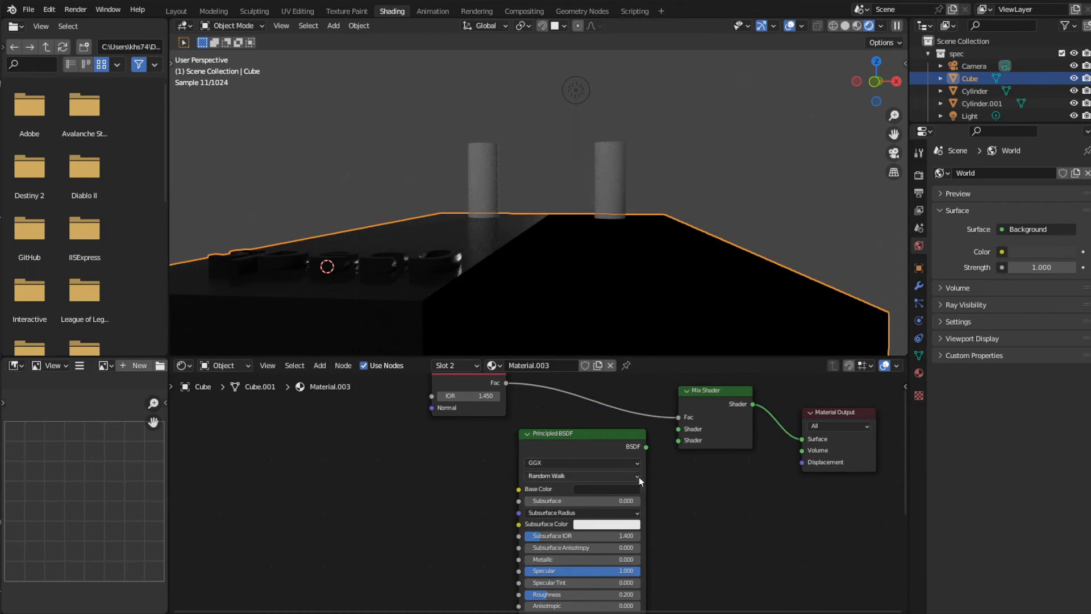
Step: Duplicate the Principled BSDF and connect the original and the copy to the Mix Shader's first and second Shader inputs
{"action": "left_click_drag", "start_coordinate": [558, 435], "coordinate": [379, 448]}
{"action": "key", "text": "shift+d"}
{"action": "left_click", "coordinate": [478, 469]}
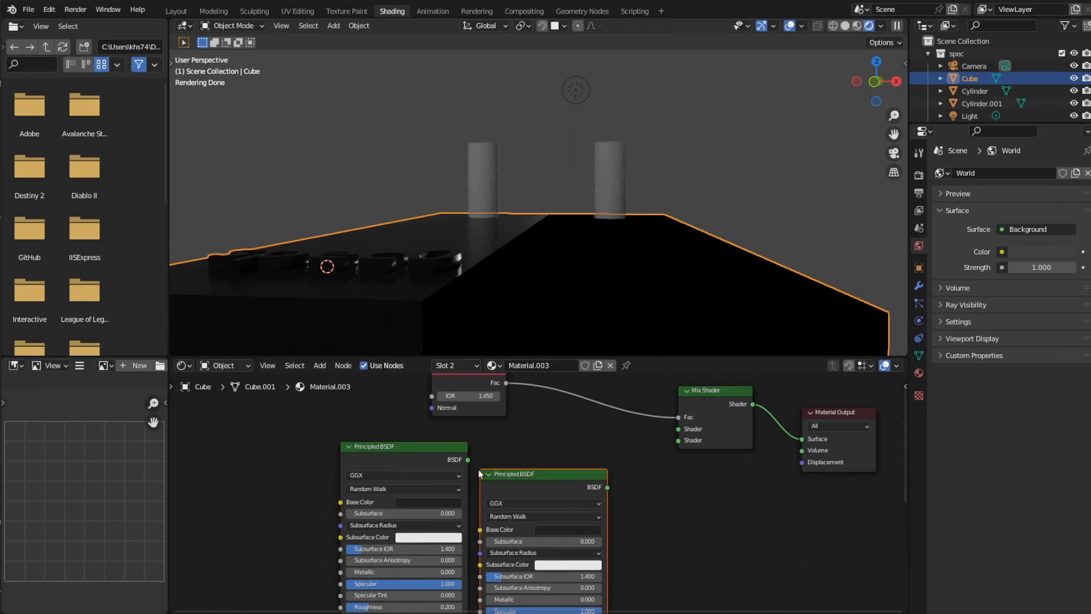
{"action": "left_click_drag", "start_coordinate": [468, 459], "coordinate": [678, 429]}
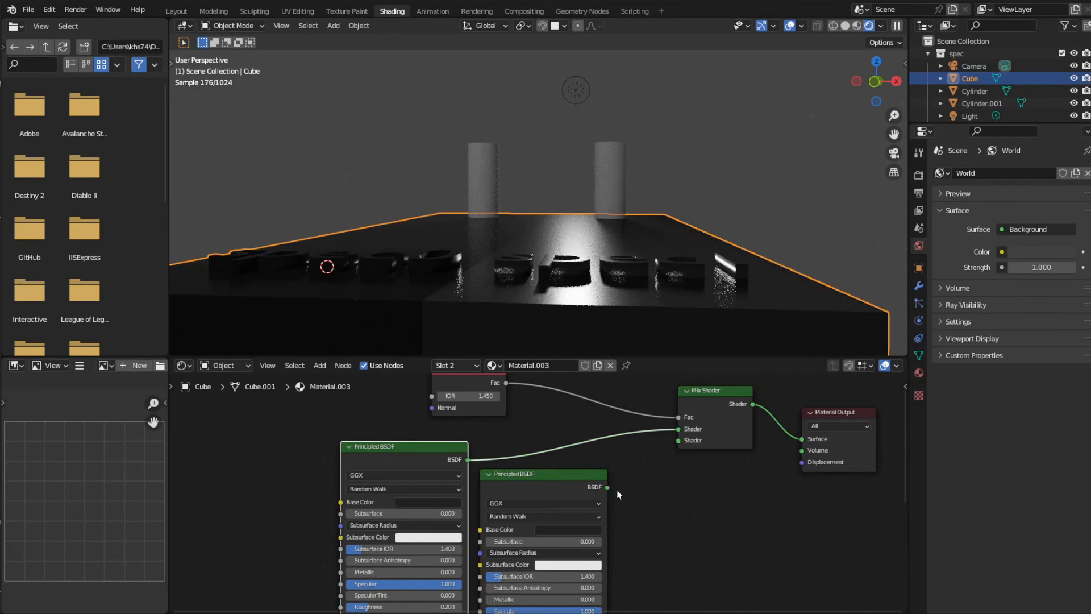
{"action": "left_click_drag", "start_coordinate": [607, 487], "coordinate": [679, 440]}
Step: Set the duplicated Principled BSDF's Specular to 0.218 and Roughness to 0.423, and check the slab's reflection from different heights
{"action": "scroll", "coordinate": [685, 447], "scroll_direction": "down", "scroll_amount": 1}
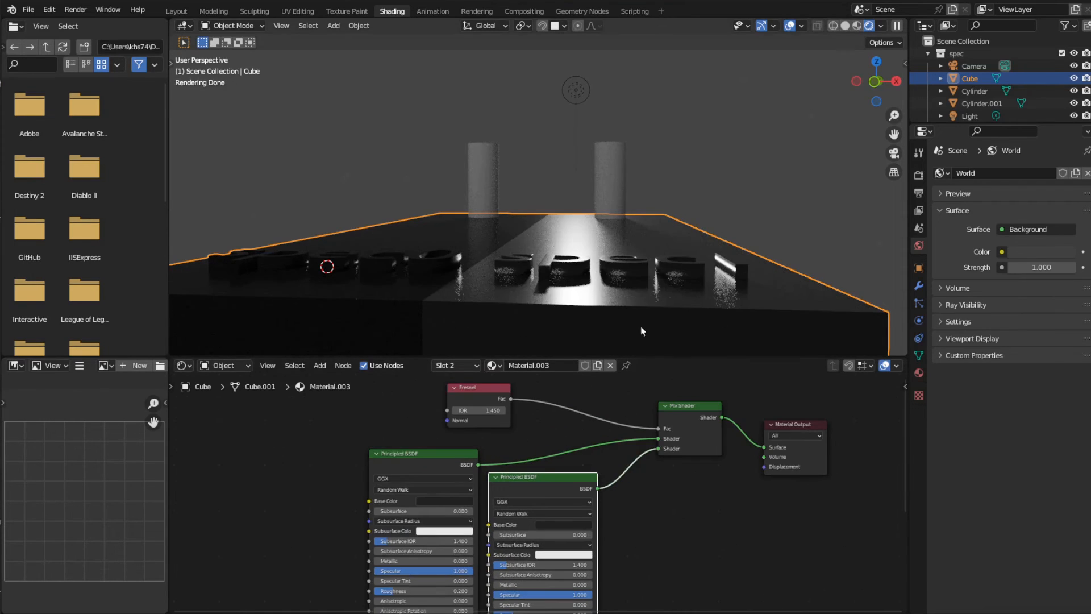
{"action": "middle_click_drag", "start_coordinate": [611, 558], "coordinate": [629, 485]}
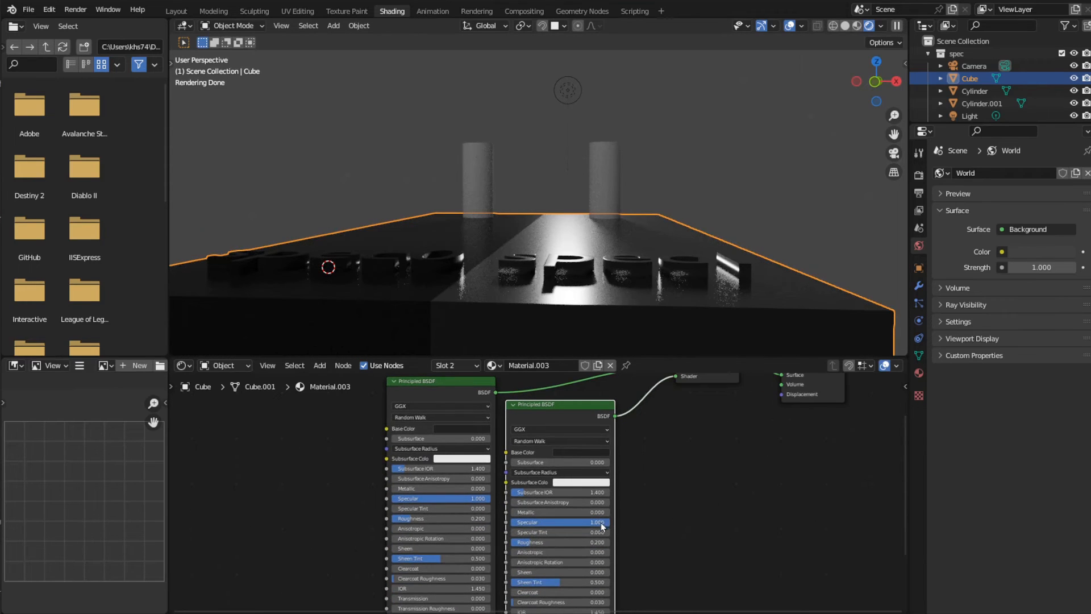
{"action": "left_click_drag", "start_coordinate": [597, 521], "coordinate": [554, 542]}
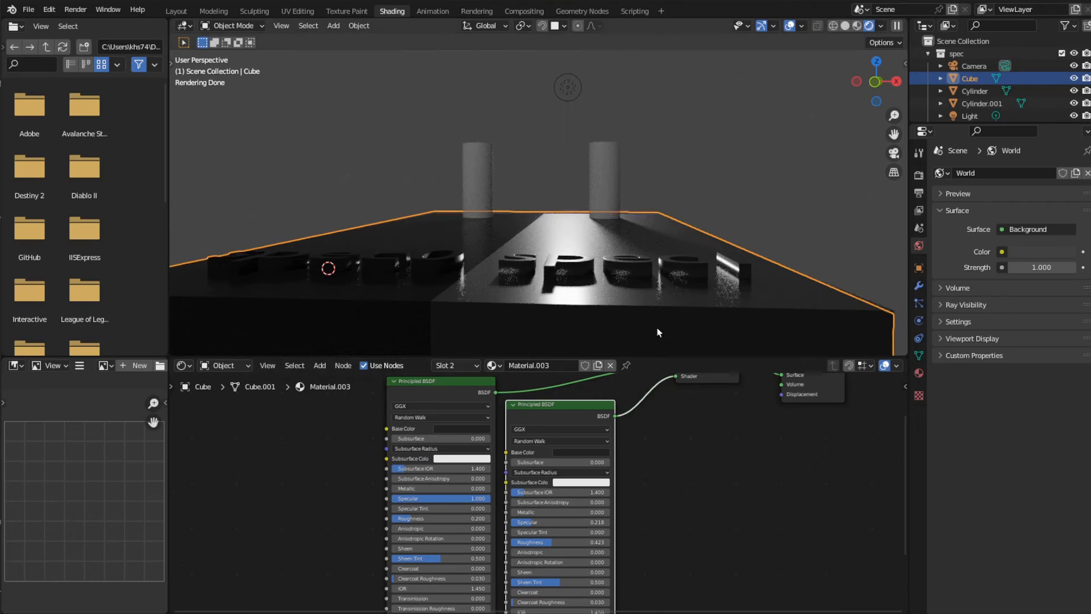
{"action": "middle_click_drag", "start_coordinate": [655, 326], "coordinate": [659, 348]}
{"action": "scroll", "coordinate": [703, 421], "scroll_direction": "down", "scroll_amount": 1}
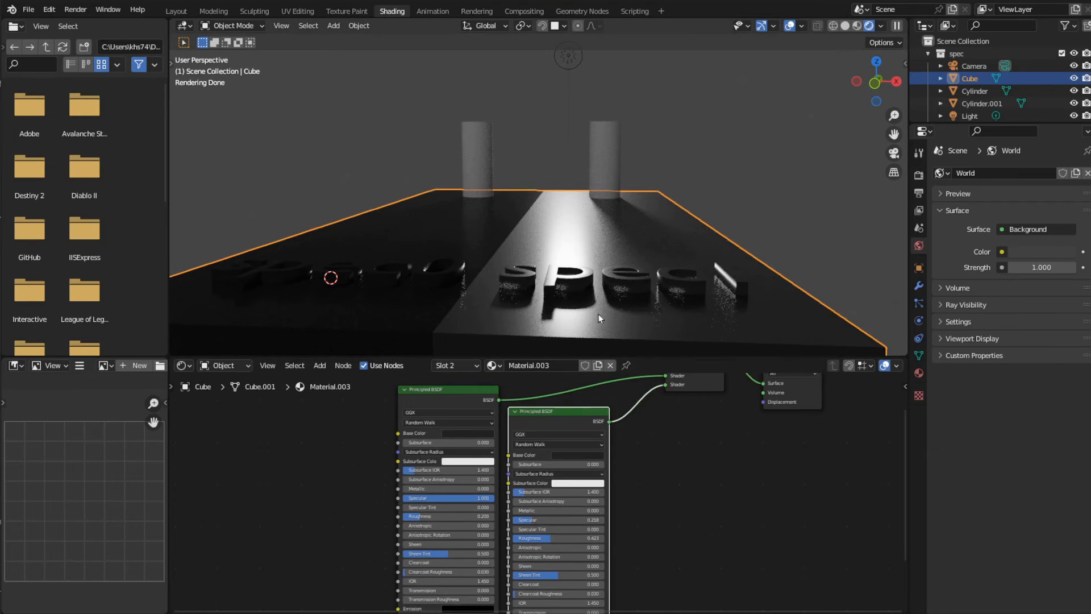
{"action": "middle_click_drag", "start_coordinate": [598, 314], "coordinate": [580, 278]}
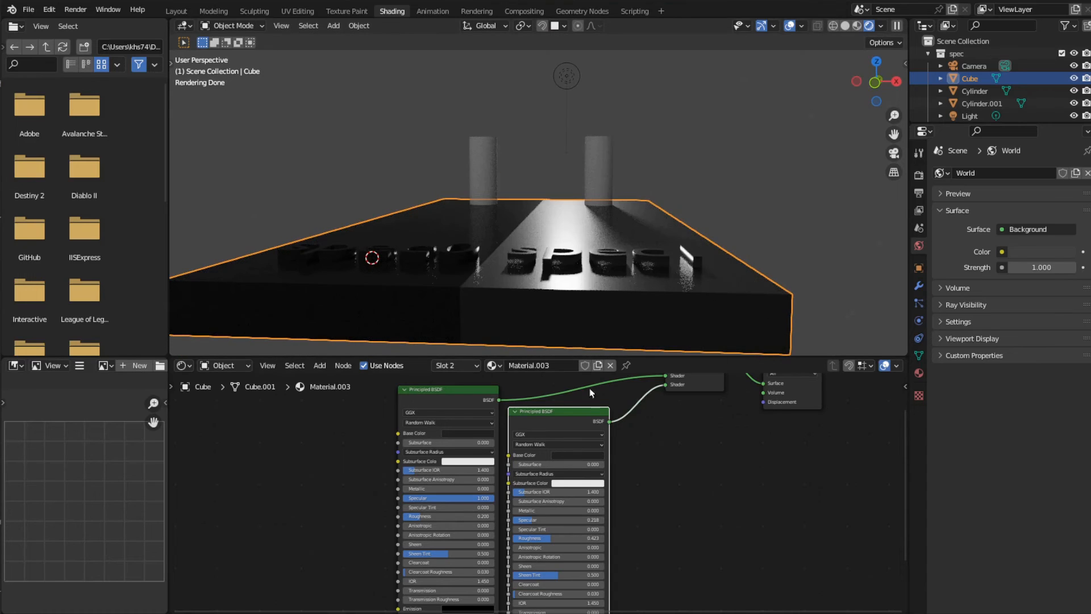
Step: Lower the duplicated Principled BSDF's Roughness to 0.073 and check the slab's reflection from a frontal grazing view
{"action": "left_click_drag", "start_coordinate": [560, 538], "coordinate": [532, 537]}
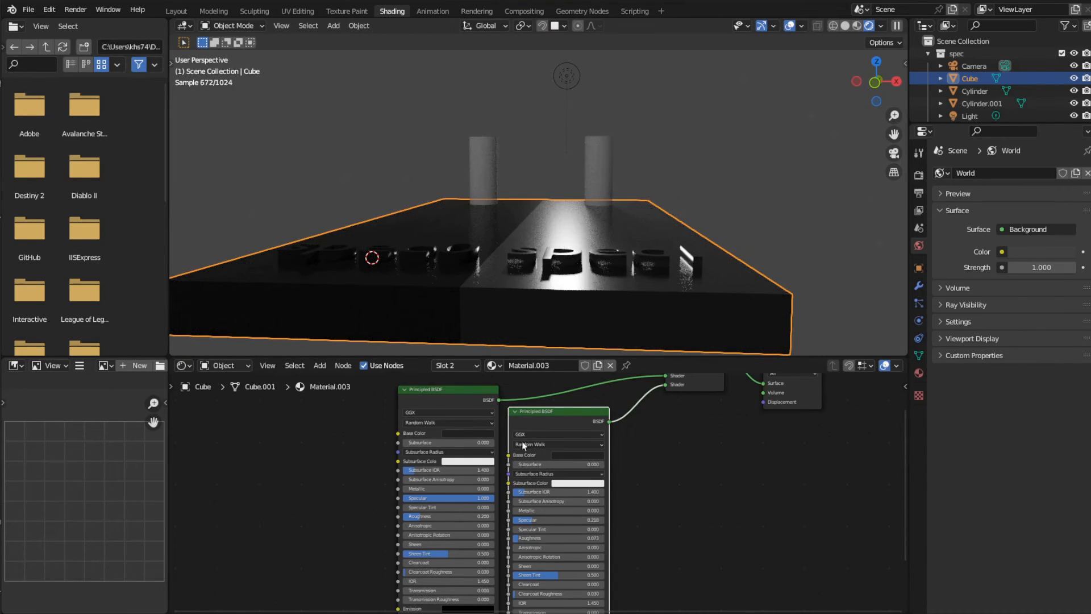
{"action": "scroll", "coordinate": [534, 219], "scroll_direction": "down", "scroll_amount": 3}
{"action": "mouse_move", "coordinate": [534, 218]}
{"action": "middle_mouse_down"}
{"action": "mouse_move", "coordinate": [540, 258]}
{"action": "mouse_move", "coordinate": [540, 222]}
{"action": "middle_mouse_up"}
{"action": "scroll", "coordinate": [539, 255], "scroll_direction": "up", "scroll_amount": 3}
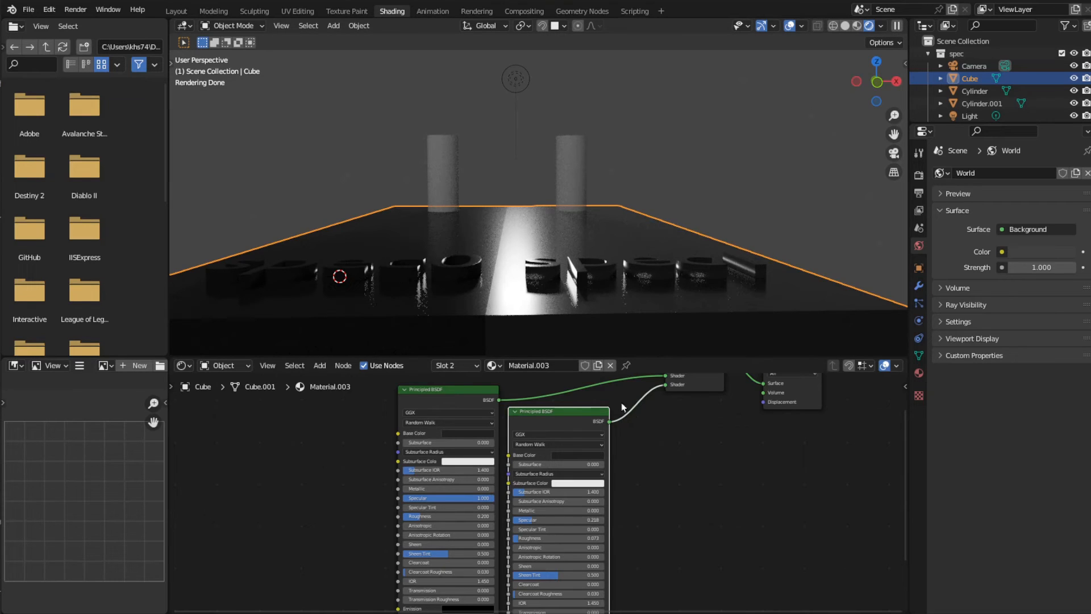
Step: Examine the Fresnel node and how it blends the two Principled shaders through the Mix Shader, viewing the slab from a lower angle
{"action": "middle_click_drag", "start_coordinate": [588, 418], "coordinate": [653, 548]}
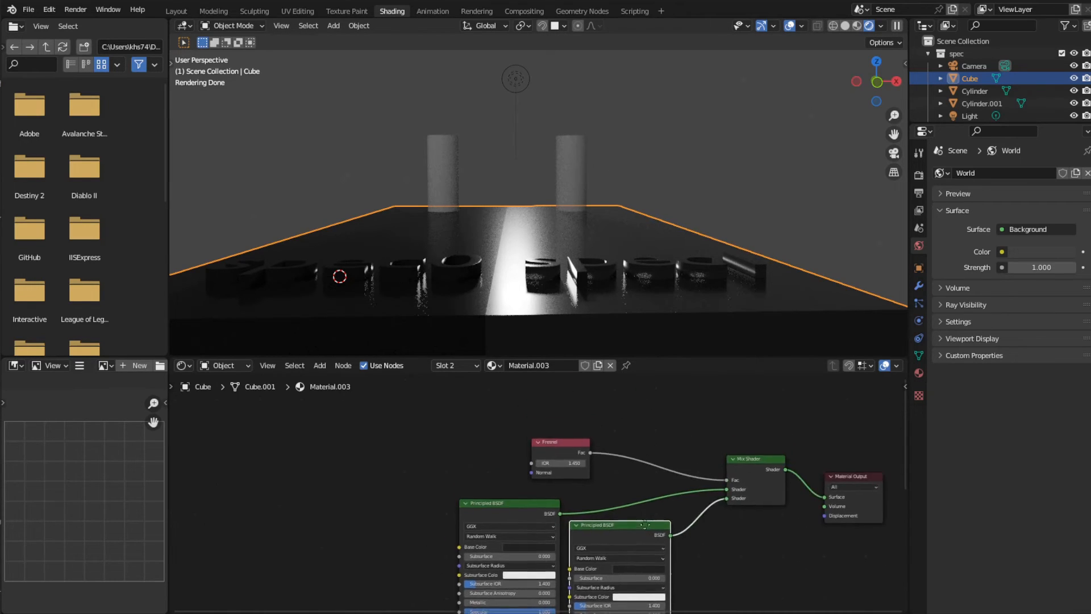
{"action": "scroll", "coordinate": [531, 472], "scroll_direction": "up", "scroll_amount": 4}
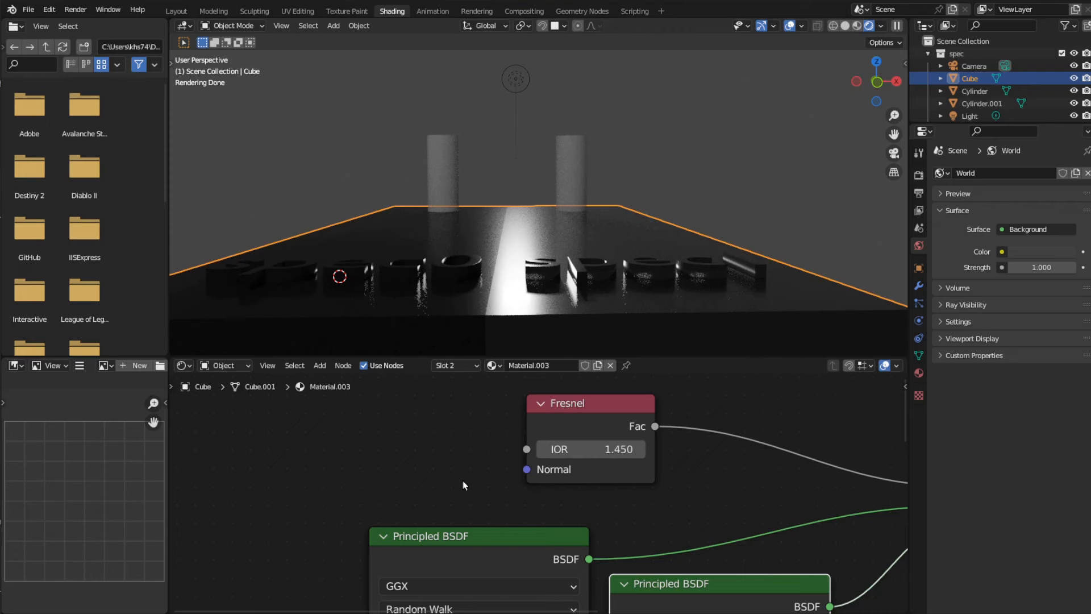
{"action": "mouse_move", "coordinate": [490, 322]}
{"action": "middle_mouse_down"}
{"action": "mouse_move", "coordinate": [490, 309]}
{"action": "mouse_move", "coordinate": [492, 321]}
{"action": "middle_mouse_up"}
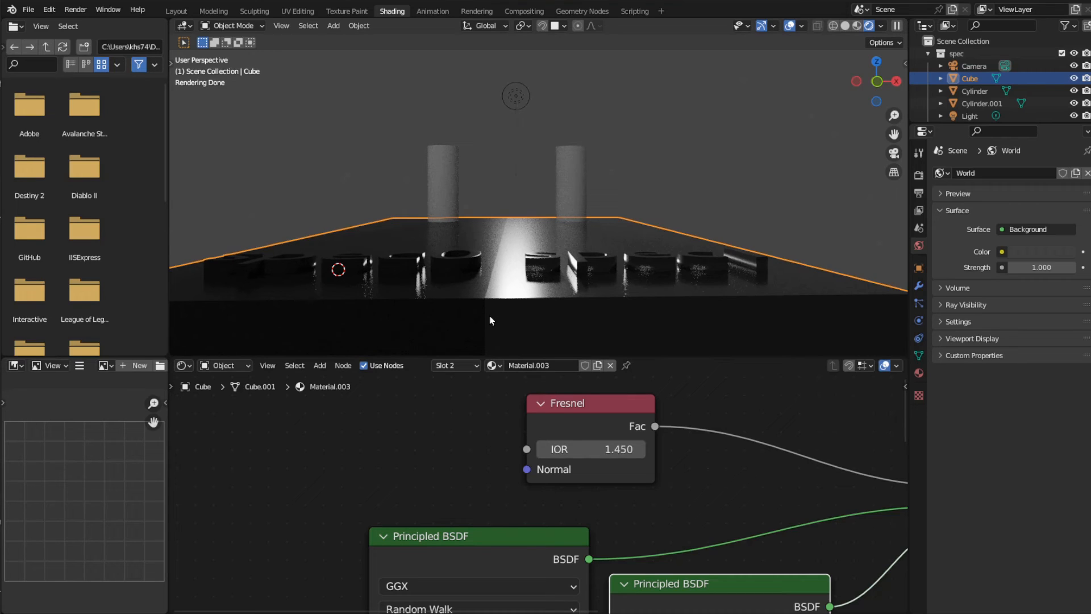
{"action": "scroll", "coordinate": [624, 499], "scroll_direction": "down", "scroll_amount": 4}
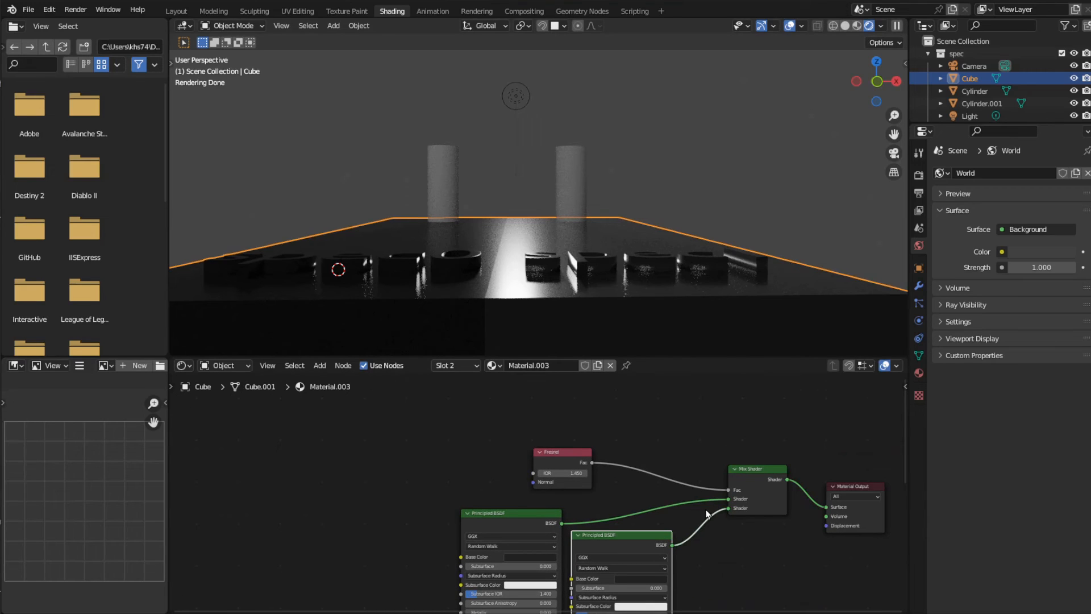
{"action": "middle_click_drag", "start_coordinate": [757, 519], "coordinate": [715, 477]}
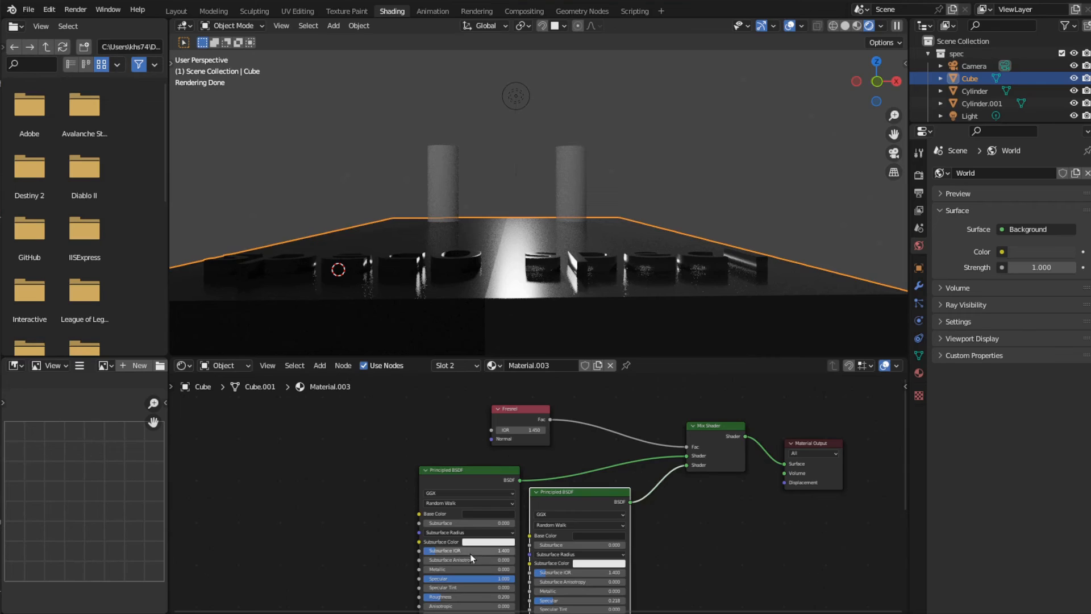
{"action": "middle_click_drag", "start_coordinate": [525, 538], "coordinate": [491, 536]}
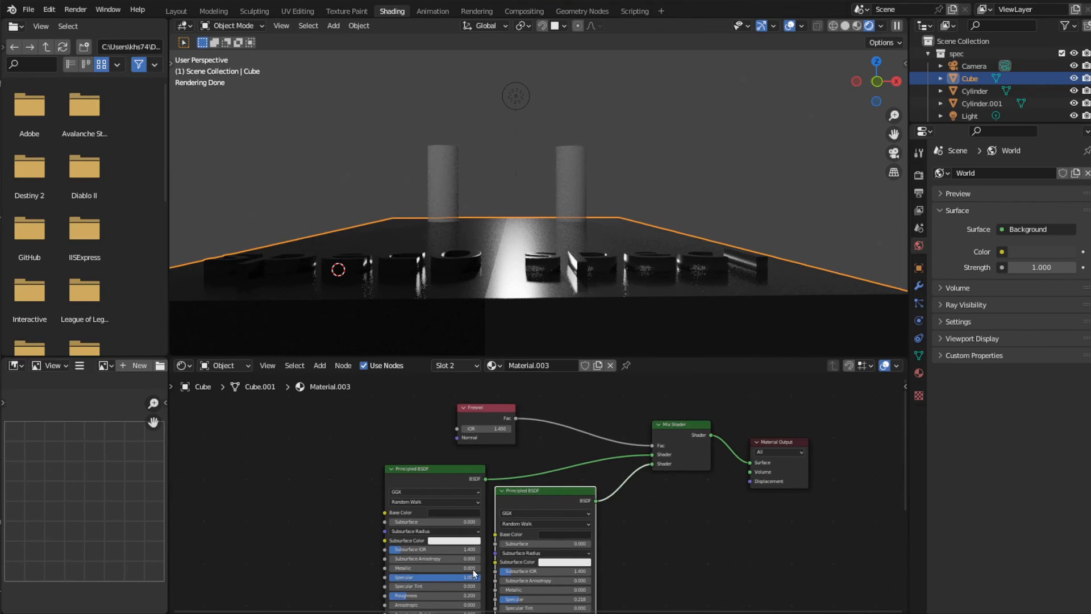